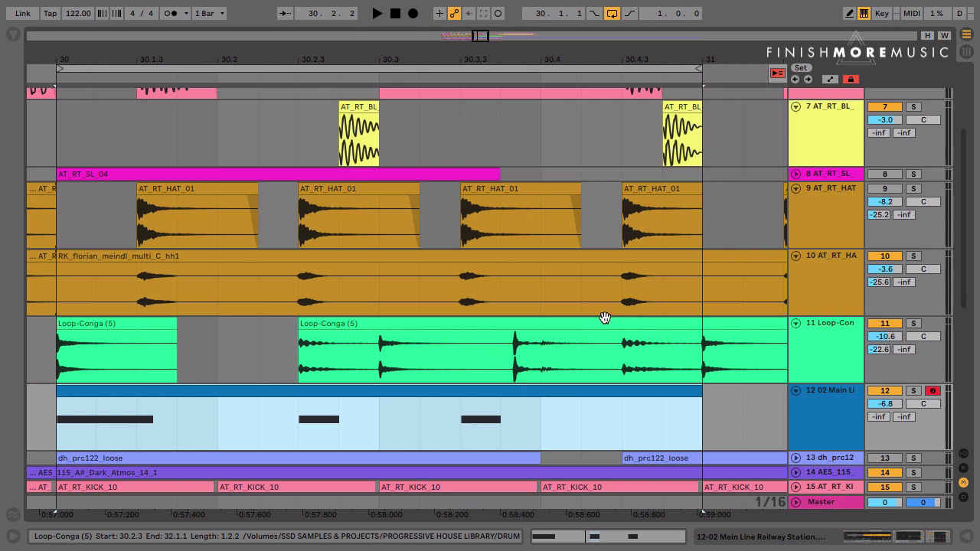
Step: Compare the playing loop with track 12 deactivated and active, and stop playback
{"action": "scroll", "coordinate": [604, 316], "scroll_direction": "down", "scroll_amount": 2}
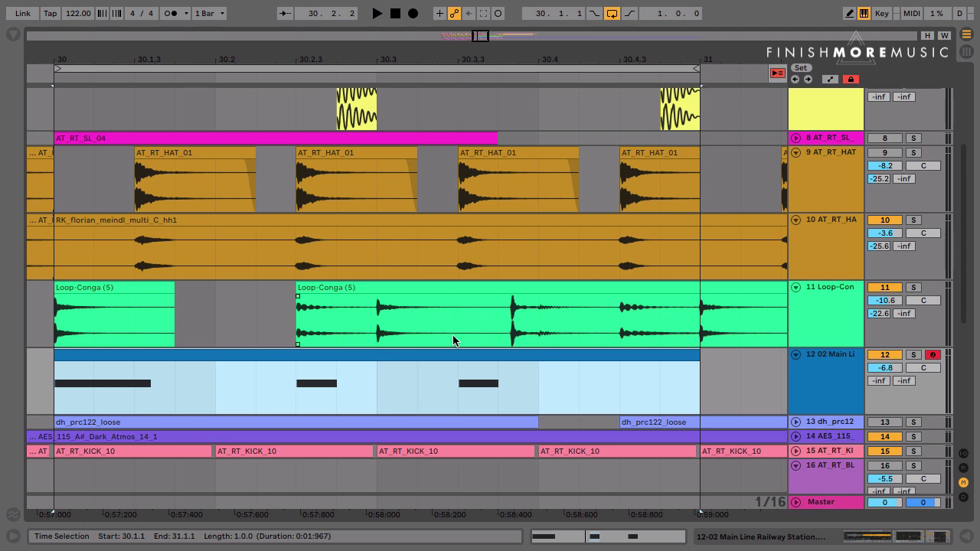
{"action": "scroll", "coordinate": [453, 341], "scroll_direction": "down", "scroll_amount": 2}
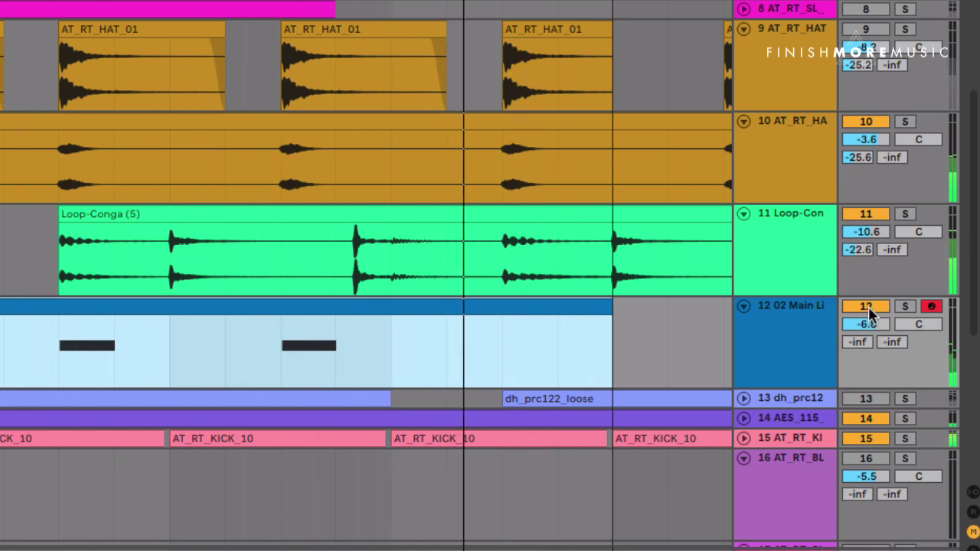
{"action": "left_click", "coordinate": [868, 309]}
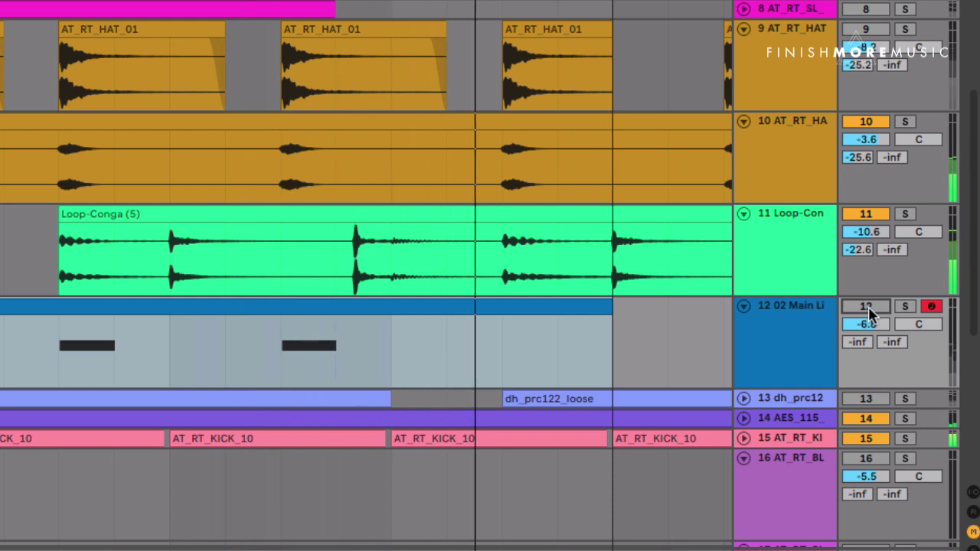
{"action": "left_click", "coordinate": [867, 309]}
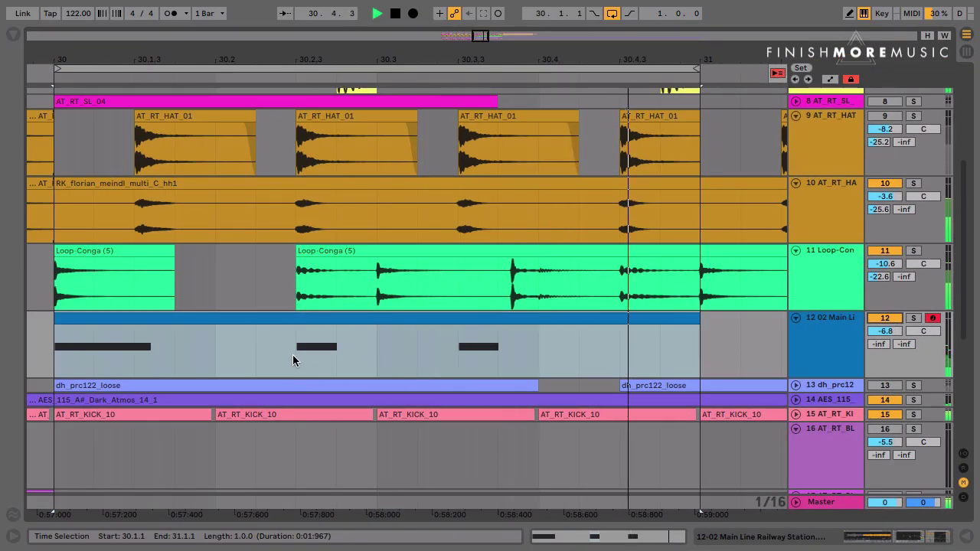
{"action": "key", "text": "space"}
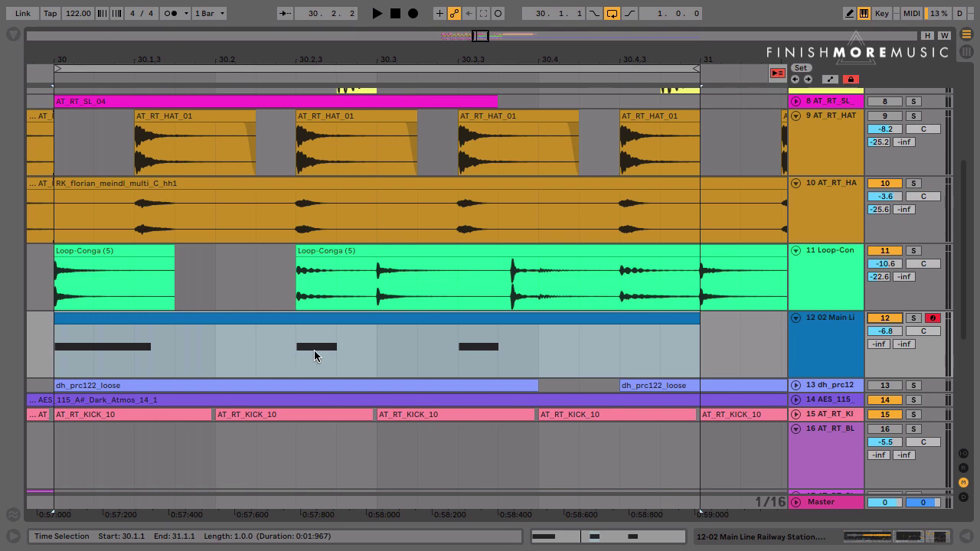
Step: Open track 12's device chain, try its volume at 6.0 dB, and examine its sampler, EQ Eight and Delay settings
{"action": "double_click", "coordinate": [819, 334]}
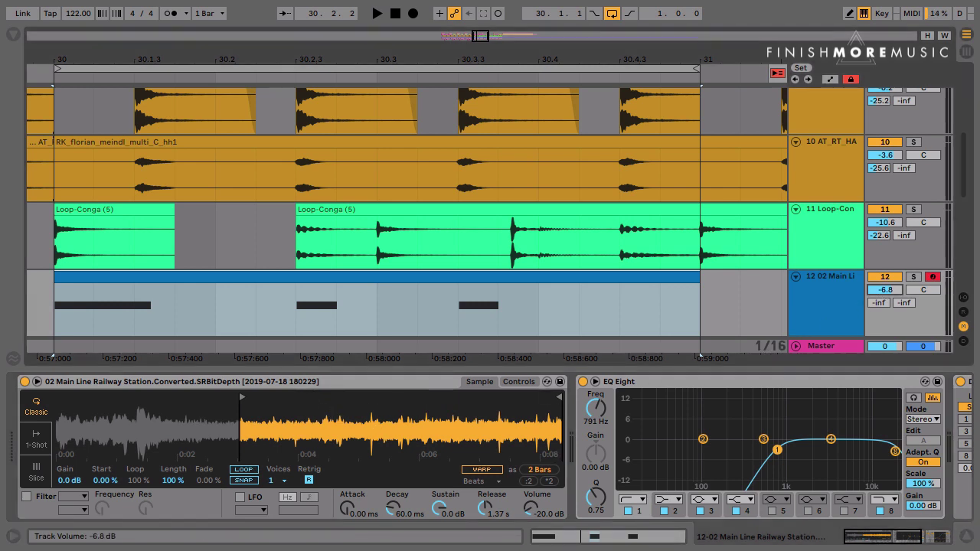
{"action": "left_click_drag", "start_coordinate": [879, 295], "coordinate": [879, 260]}
{"action": "key", "text": "a"}
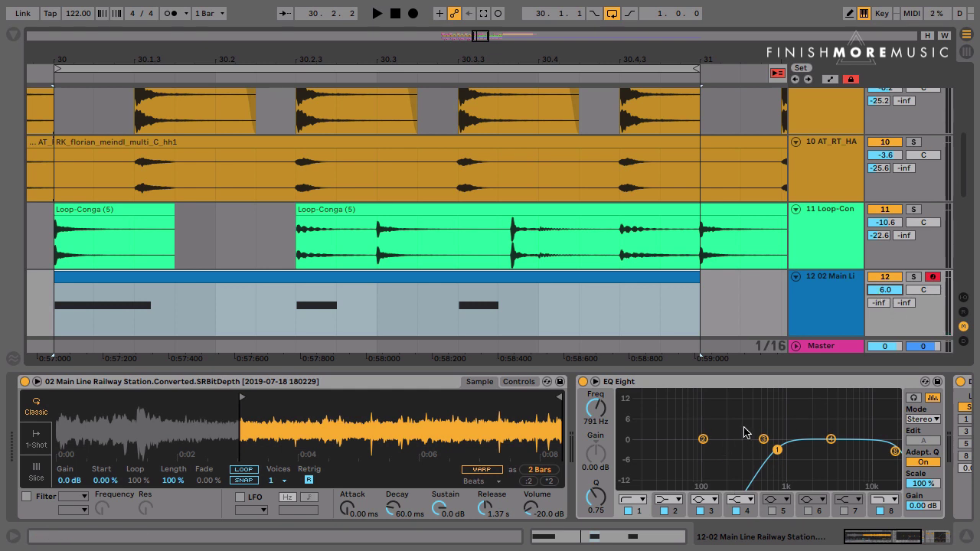
{"action": "scroll", "coordinate": [743, 432], "scroll_direction": "right", "scroll_amount": 8}
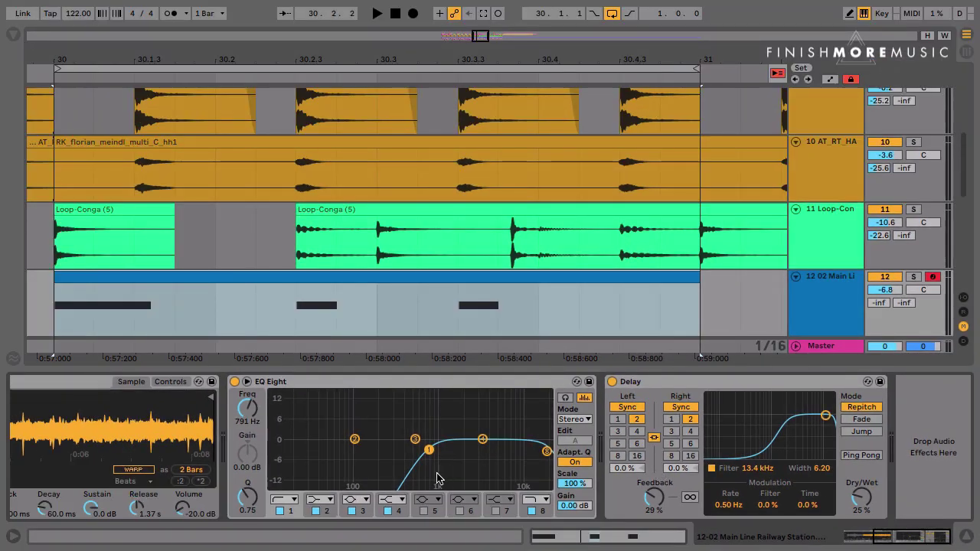
{"action": "scroll", "coordinate": [344, 458], "scroll_direction": "left", "scroll_amount": 5}
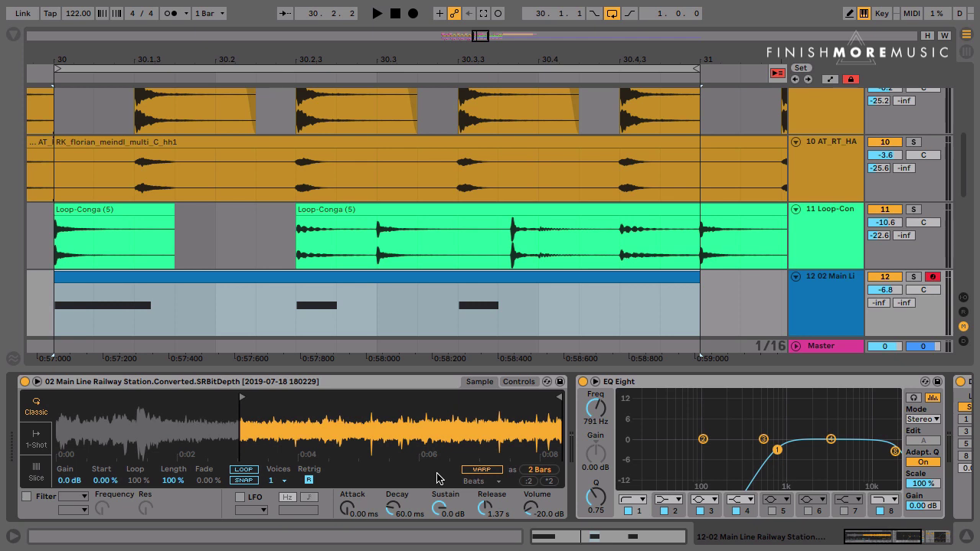
Step: Solo track 12 and listen to its railway station sample pattern in the bar 30 loop
{"action": "left_click", "coordinate": [910, 277]}
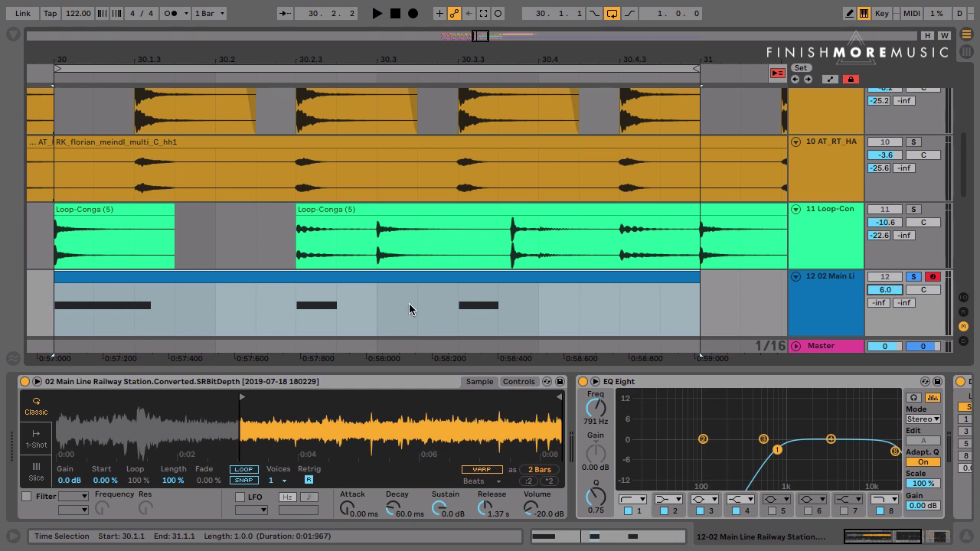
{"action": "key", "text": "space"}
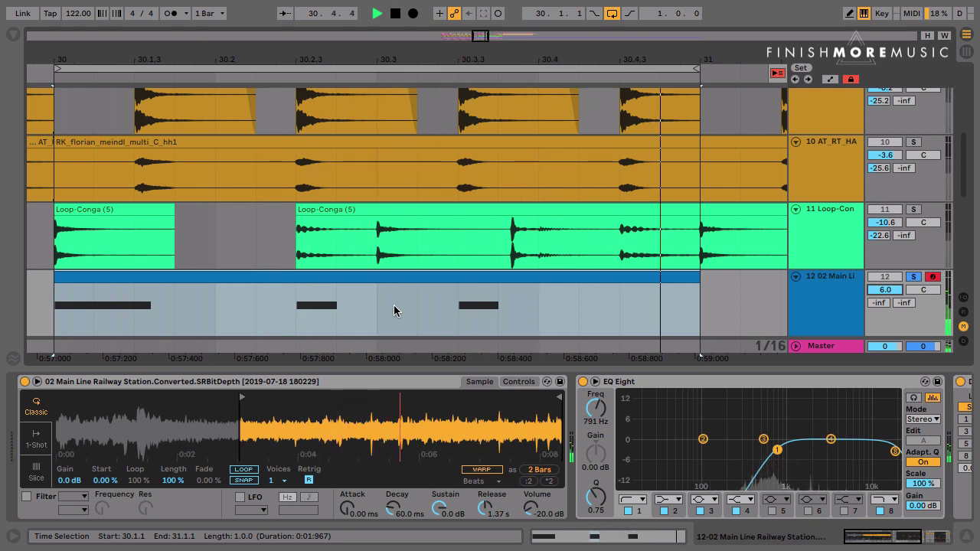
{"action": "key", "text": "space"}
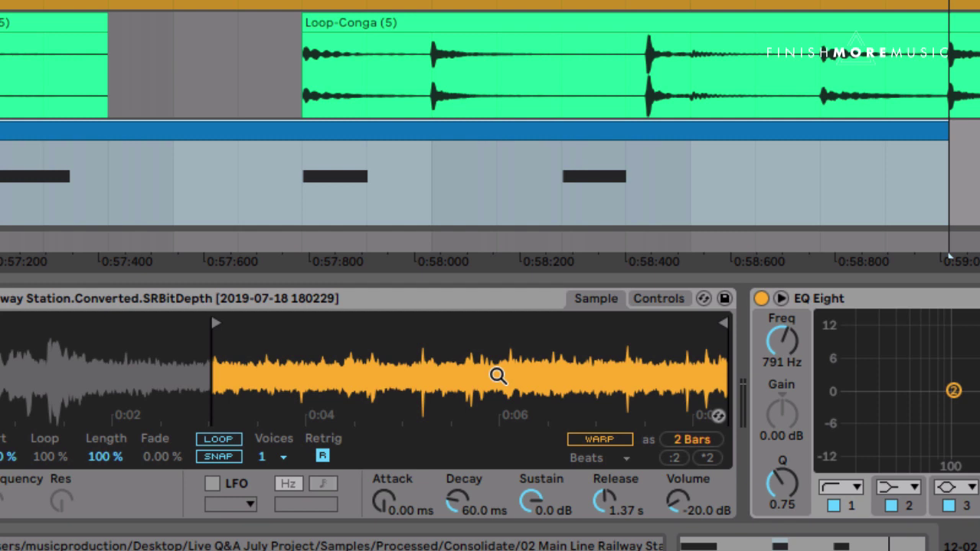
{"action": "key", "text": "space"}
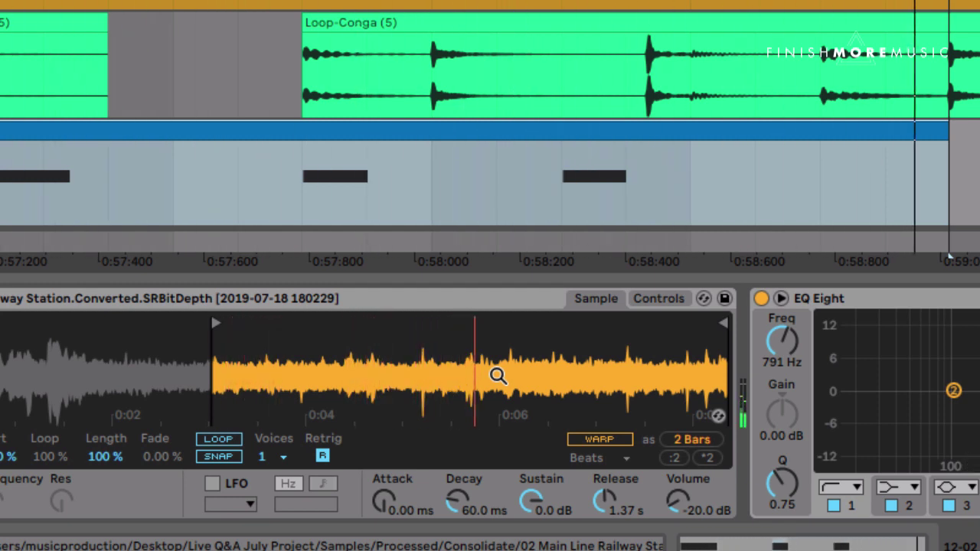
{"action": "key", "text": "space"}
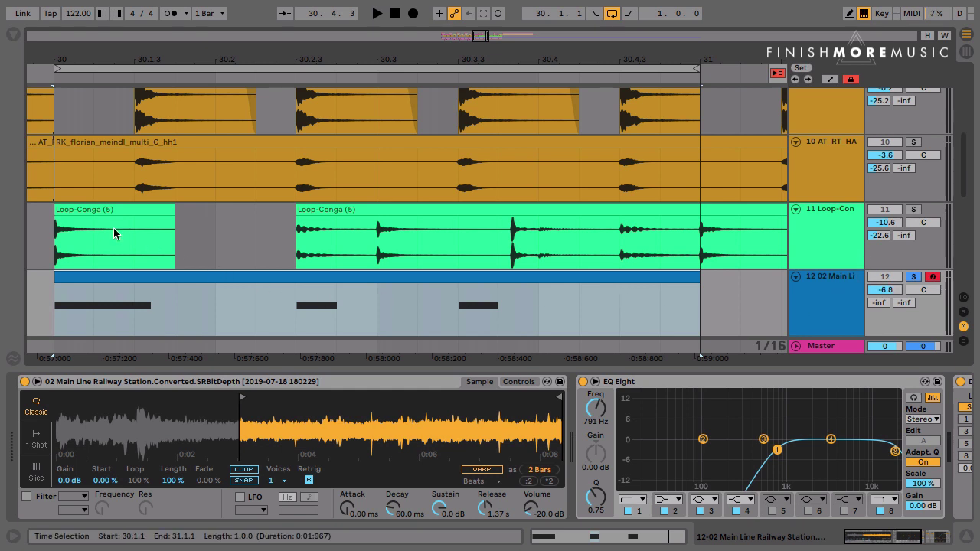
Step: Open track 12's MIDI clip and examine the instrument's Sample Start envelope against the start position in the sample waveform
{"action": "double_click", "coordinate": [397, 274]}
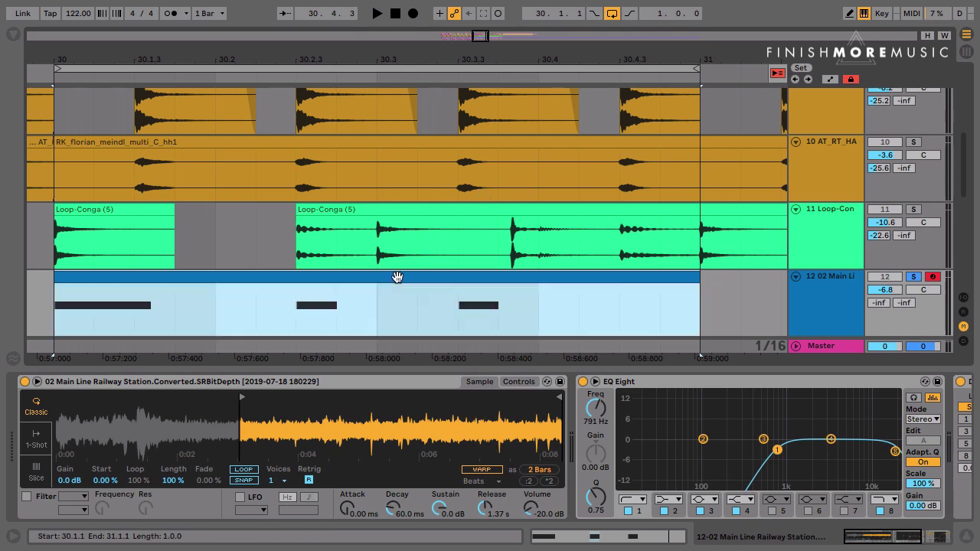
{"action": "left_click", "coordinate": [229, 296]}
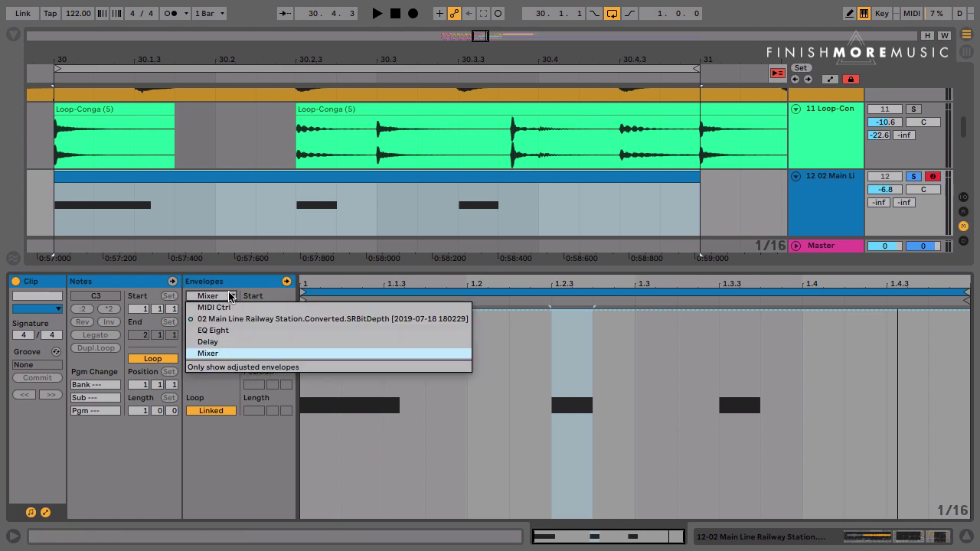
{"action": "left_click", "coordinate": [247, 322]}
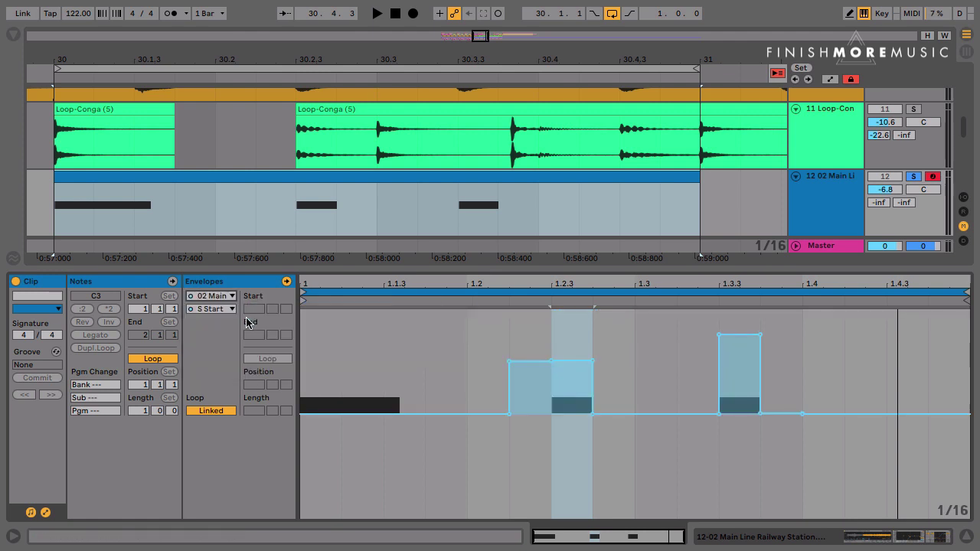
{"action": "left_click", "coordinate": [227, 309]}
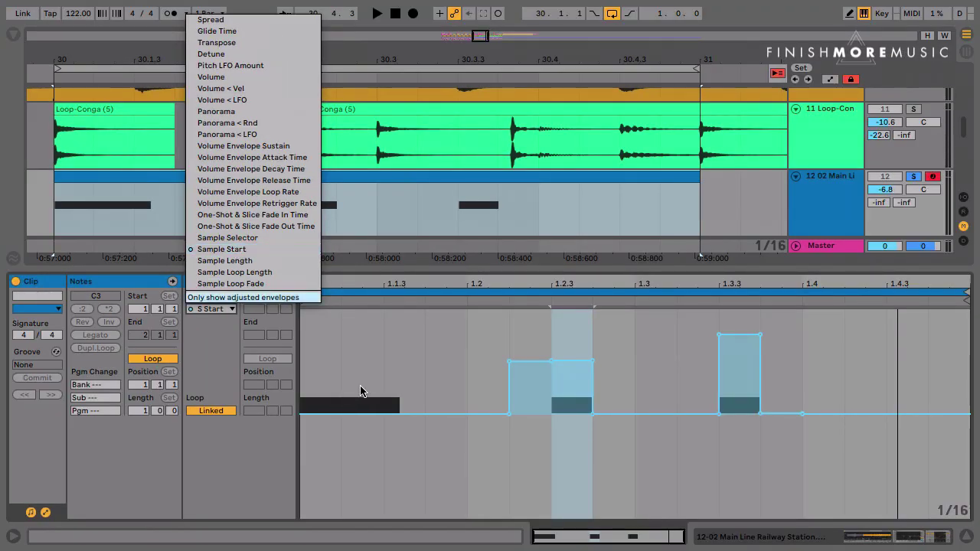
{"action": "left_click", "coordinate": [506, 475]}
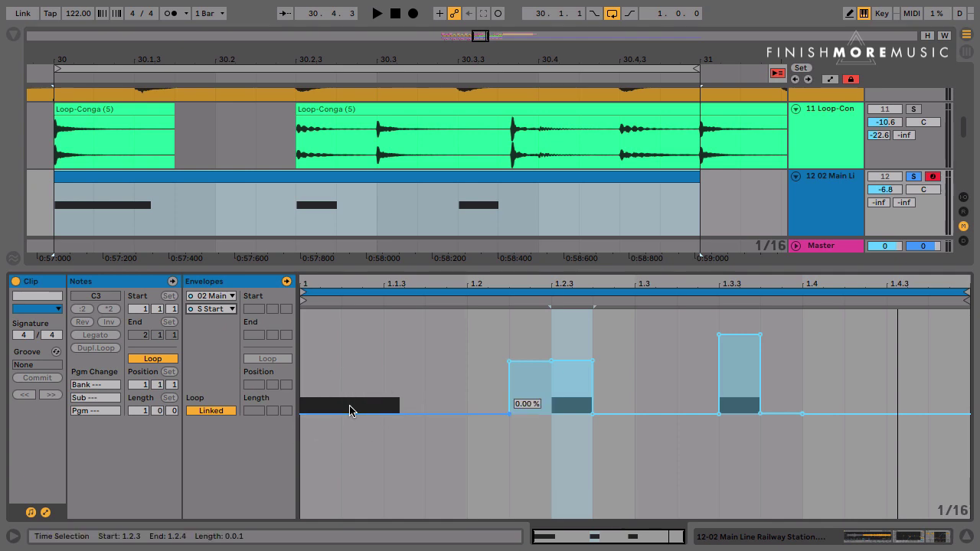
{"action": "key", "text": "shift+Tab"}
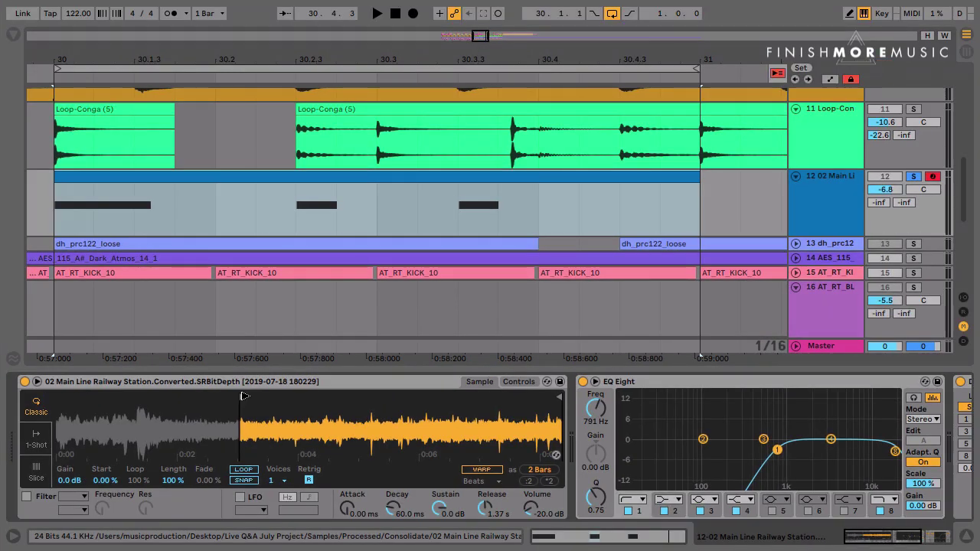
{"action": "key", "text": "shift+Tab"}
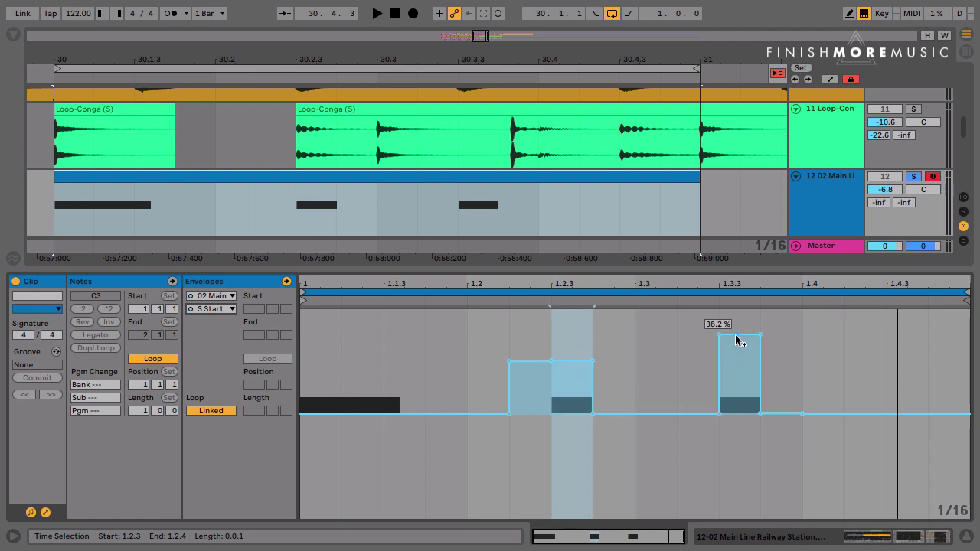
Step: Raise track 12's volume to 6.0 dB, replay the soloed loop, and display the clip's Sample Start envelope again
{"action": "left_click", "coordinate": [884, 189]}
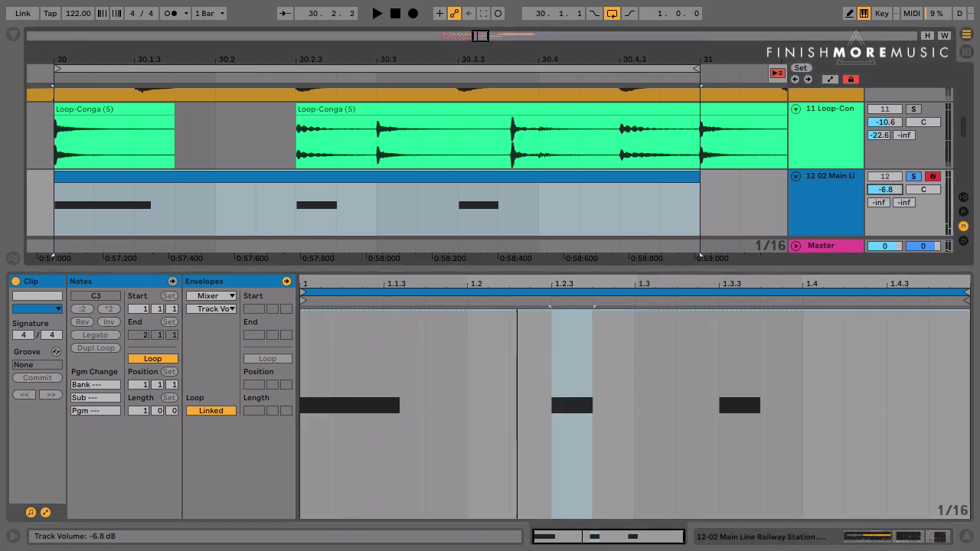
{"action": "left_click_drag", "start_coordinate": [885, 189], "coordinate": [885, 156]}
{"action": "key", "text": "space"}
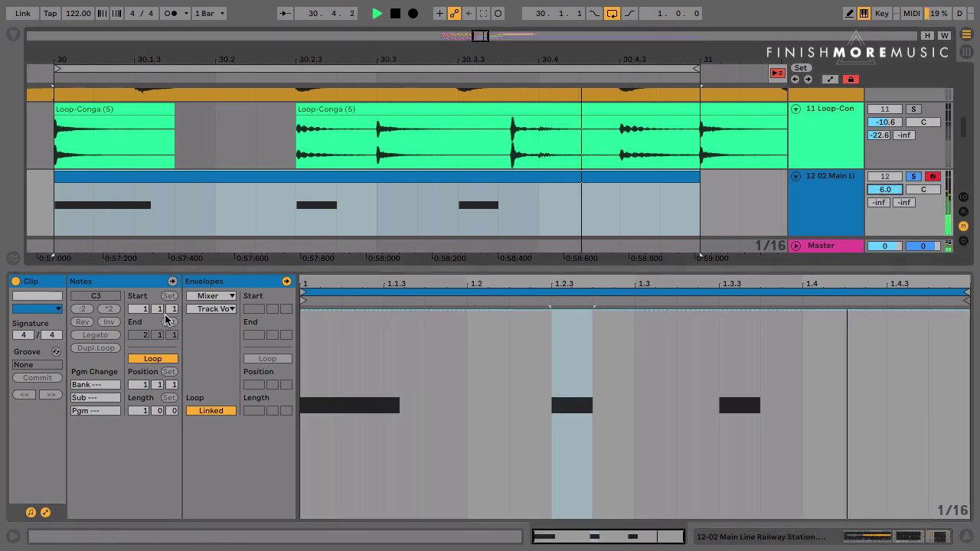
{"action": "left_click", "coordinate": [211, 295]}
{"action": "left_click", "coordinate": [212, 309]}
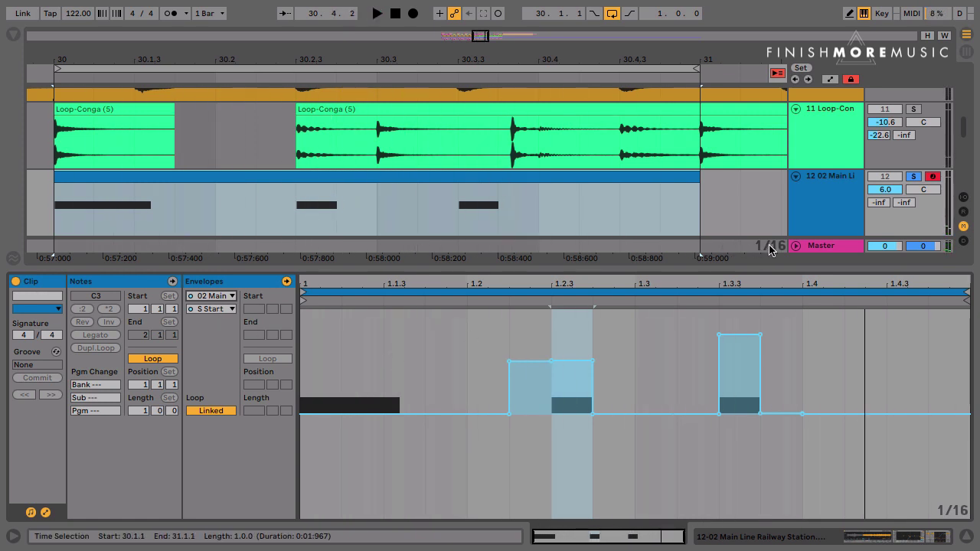
Step: Hide the clip details below the arrangement and unsolo track 12
{"action": "left_click_drag", "start_coordinate": [748, 269], "coordinate": [737, 463]}
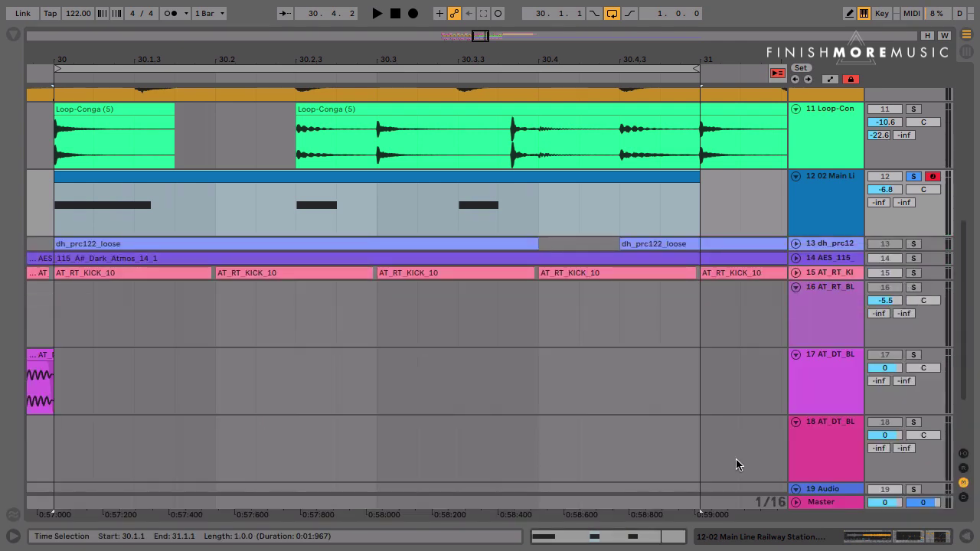
{"action": "scroll", "coordinate": [809, 297], "scroll_direction": "up", "scroll_amount": 5}
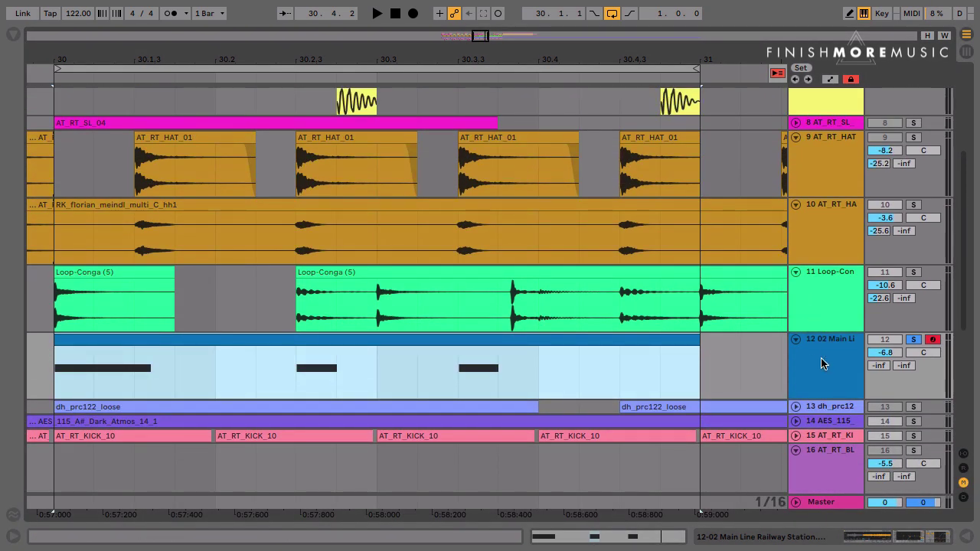
{"action": "left_click", "coordinate": [913, 339]}
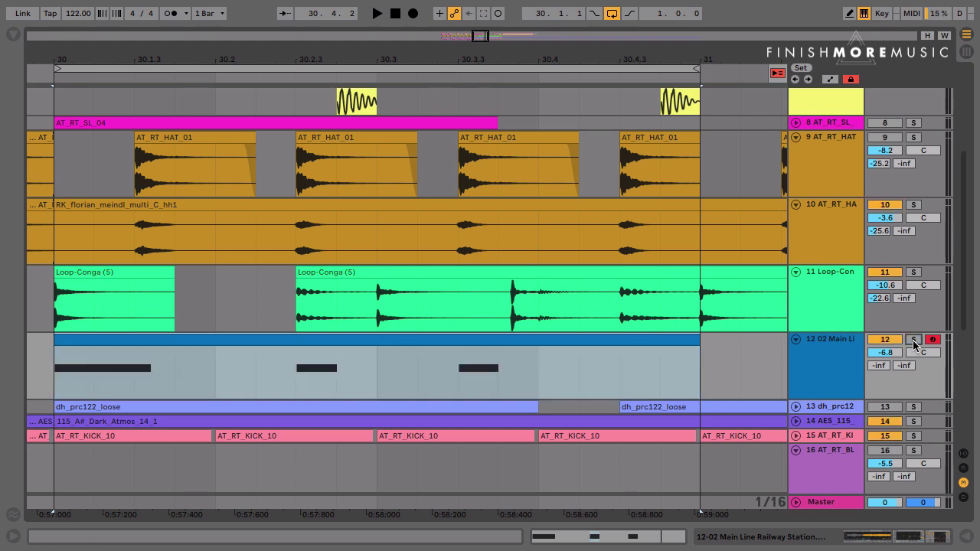
Step: Duplicate the 02 Main Line track, placing the copy directly above the Loop-Conga track
{"action": "left_click", "coordinate": [830, 299]}
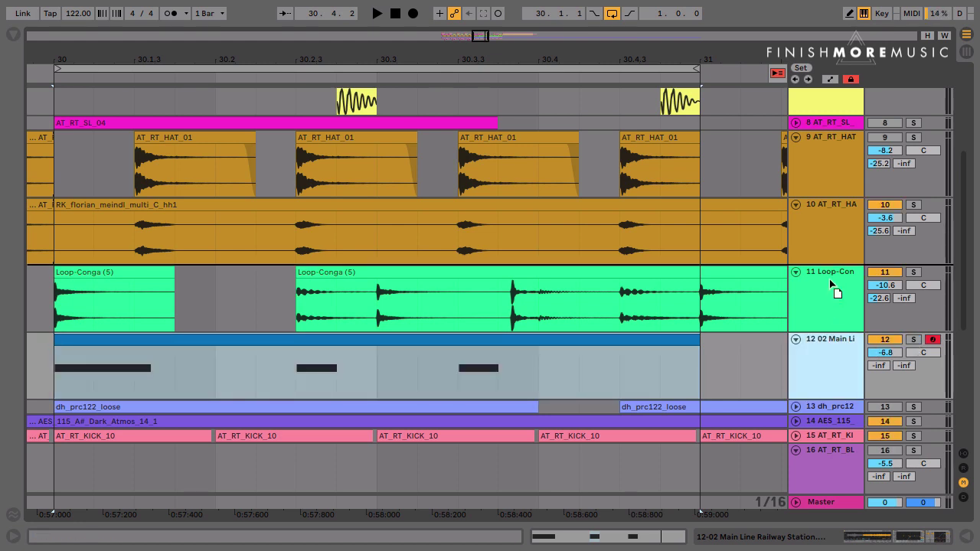
{"action": "left_click_drag", "start_coordinate": [830, 283], "coordinate": [829, 281]}
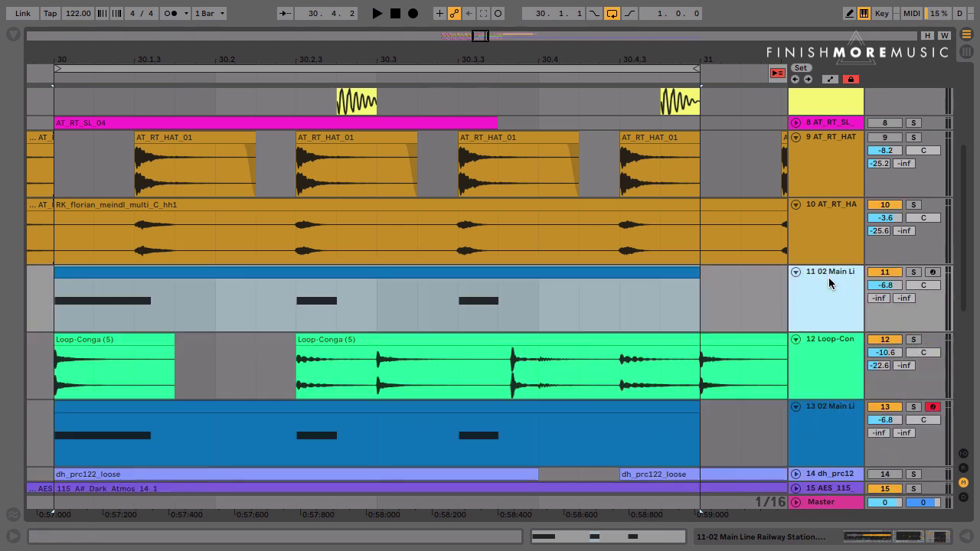
Step: Deactivate and fold the original 02 Main Line track and the Loop-Conga track
{"action": "left_click", "coordinate": [886, 408]}
{"action": "left_click", "coordinate": [884, 342]}
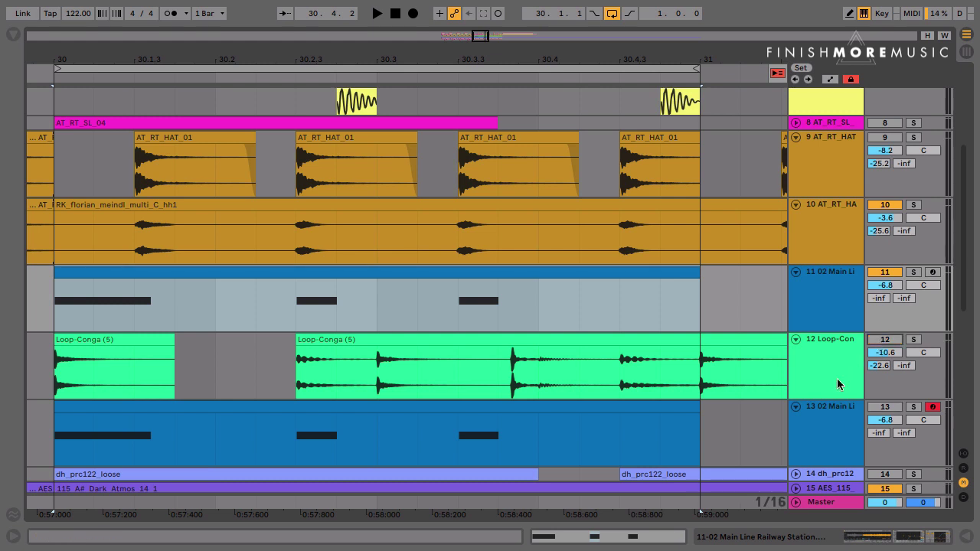
{"action": "left_click", "coordinate": [796, 408]}
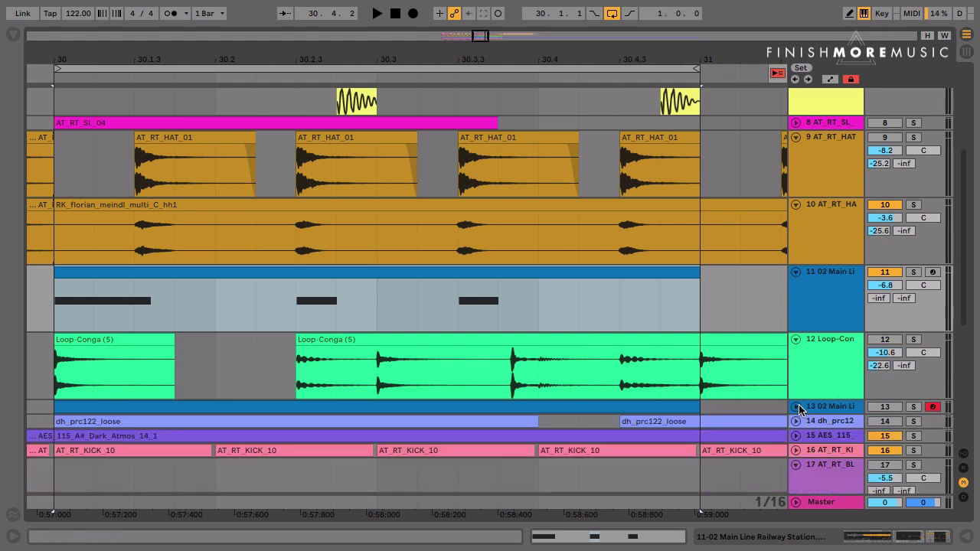
{"action": "left_click", "coordinate": [795, 339]}
Step: Delete the copied MIDI clip from the duplicated 02 Main Line track
{"action": "left_click", "coordinate": [824, 289]}
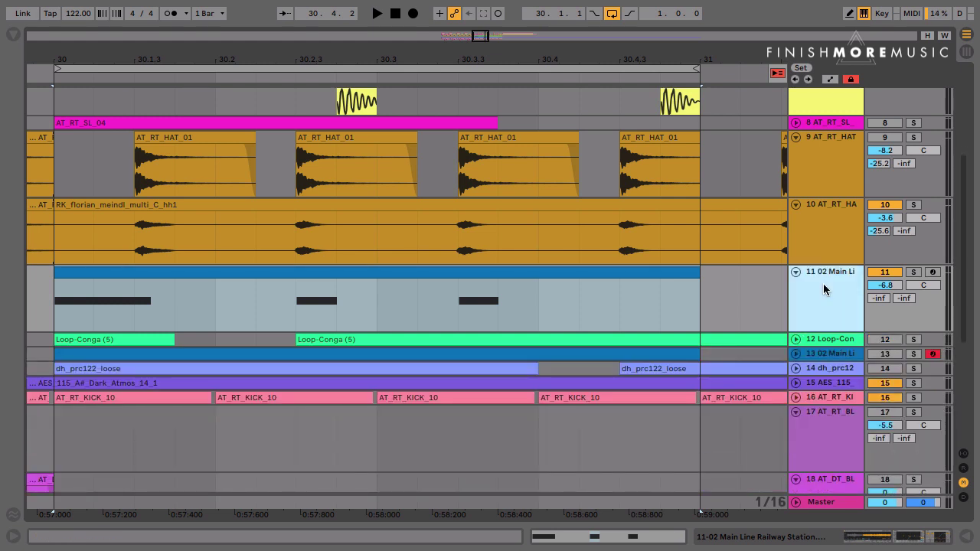
{"action": "left_click", "coordinate": [645, 273]}
{"action": "key", "text": "Delete"}
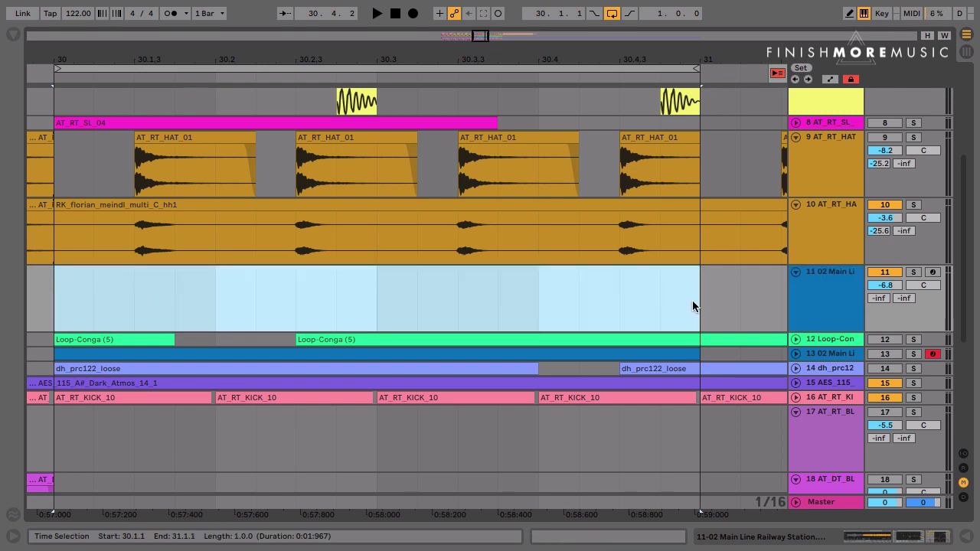
Step: Insert an empty one-bar MIDI clip from bar 30 to 31 on track 11 and enlarge its editor
{"action": "left_click_drag", "start_coordinate": [693, 306], "coordinate": [46, 320]}
{"action": "key", "text": "ctrl+shift+m"}
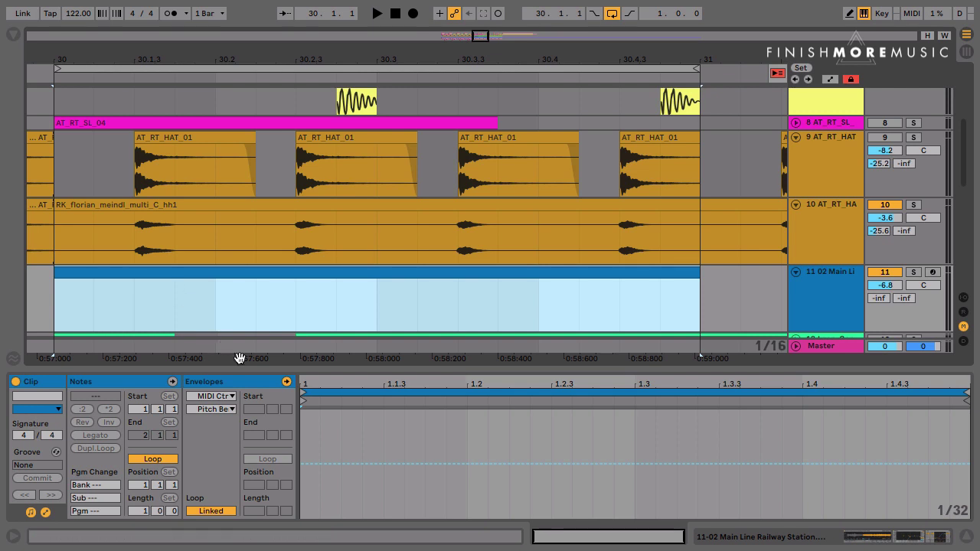
{"action": "left_click_drag", "start_coordinate": [246, 366], "coordinate": [257, 223]}
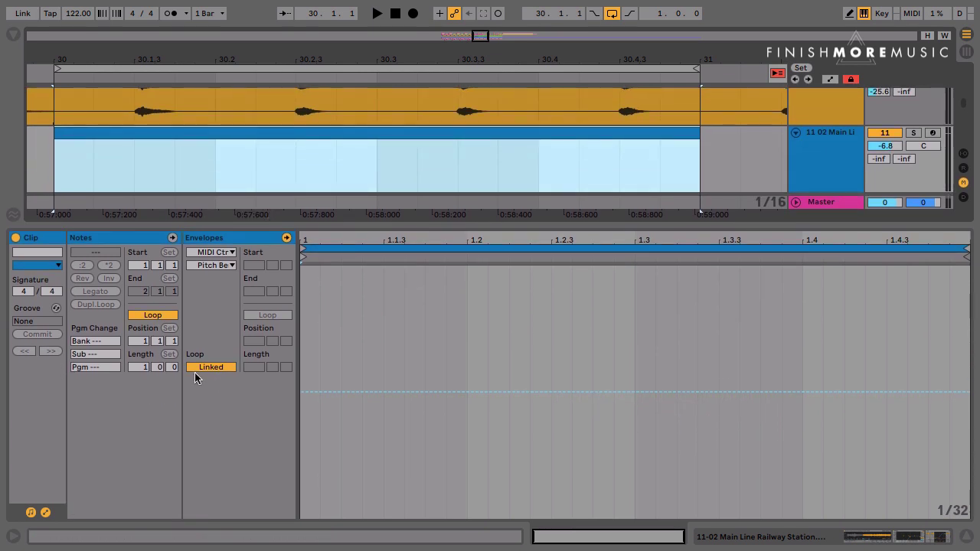
Step: Add a sixteenth-length C3 note at 1.1.3 in the empty MIDI clip
{"action": "left_click", "coordinate": [173, 237]}
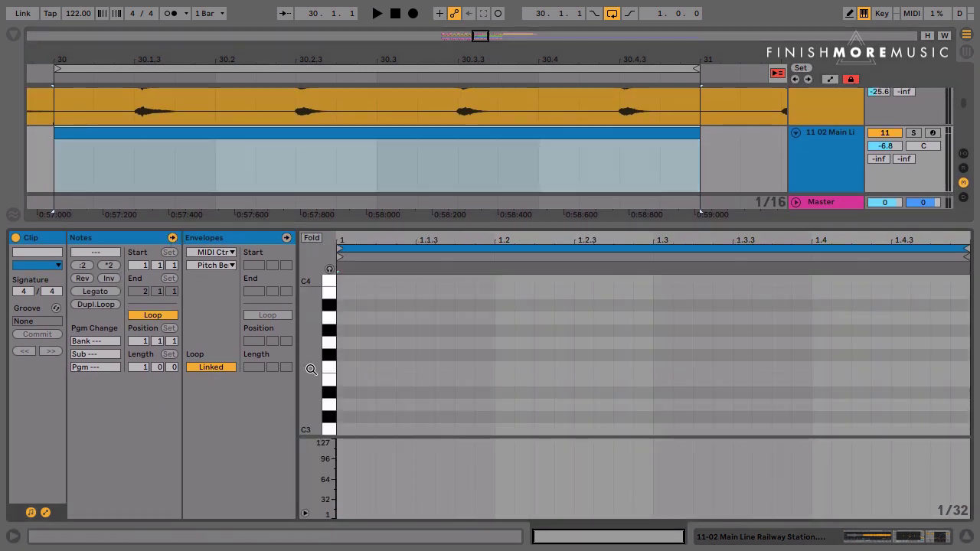
{"action": "key", "text": "ctrl+4"}
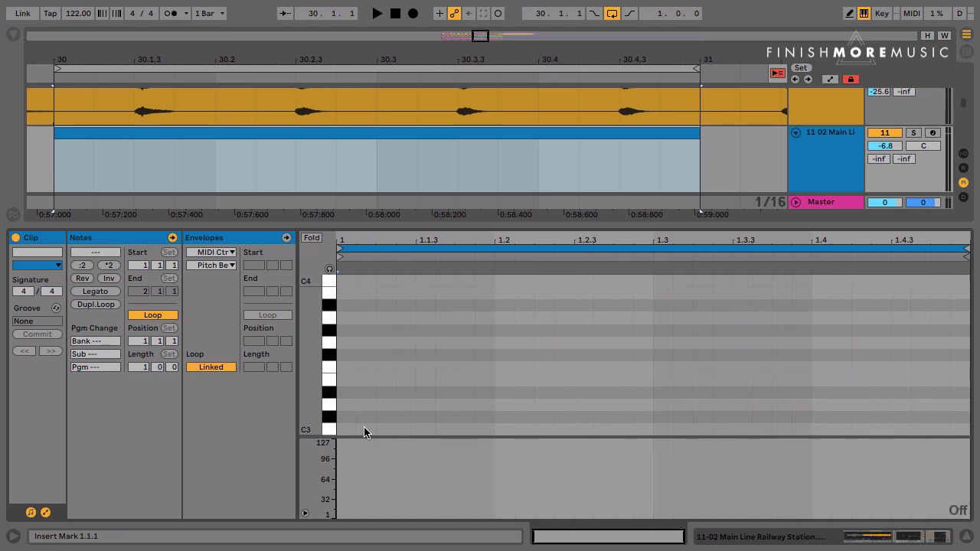
{"action": "key", "text": "ctrl+4"}
{"action": "double_click", "coordinate": [446, 429]}
Step: Duplicate the first beat with its C3 note across the remaining three beats of the bar
{"action": "left_click_drag", "start_coordinate": [486, 429], "coordinate": [349, 427]}
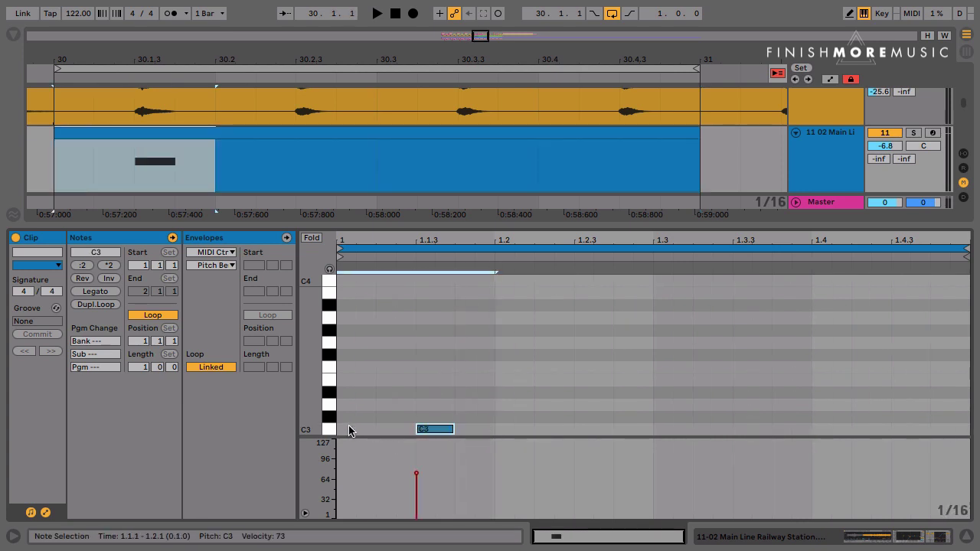
{"action": "key", "text": "ctrl+d"}
{"action": "key", "text": "ctrl+d"}
{"action": "key", "text": "ctrl+d"}
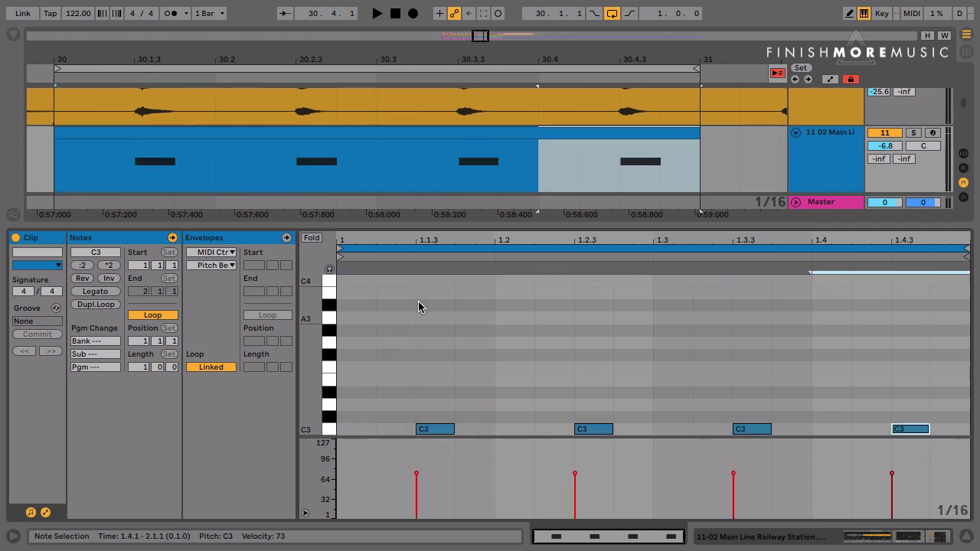
Step: Play the loop and compare the groove with track 11 deactivated and reactivated, leaving the track on
{"action": "key", "text": "space"}
{"action": "left_click_drag", "start_coordinate": [439, 226], "coordinate": [433, 391]}
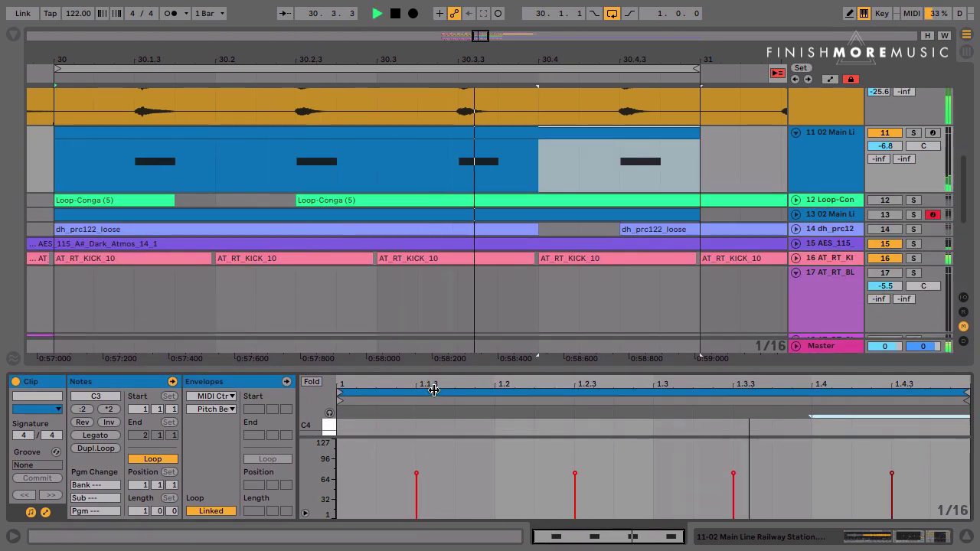
{"action": "scroll", "coordinate": [485, 296], "scroll_direction": "up", "scroll_amount": 3}
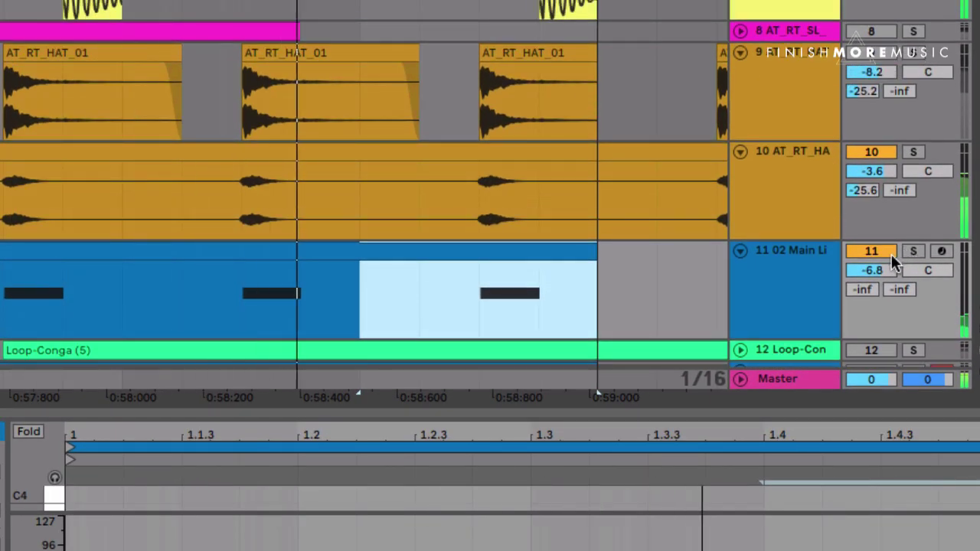
{"action": "left_click", "coordinate": [877, 249]}
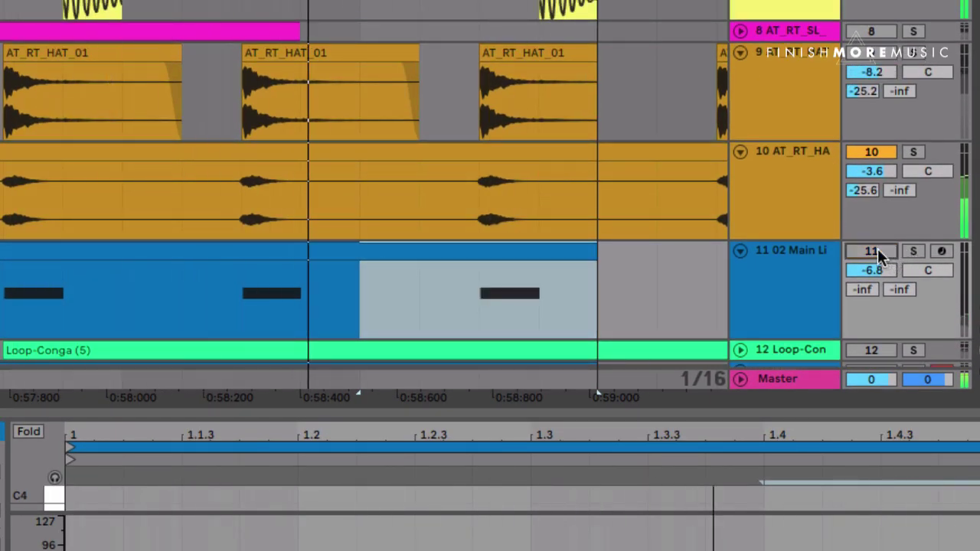
{"action": "left_click", "coordinate": [877, 249]}
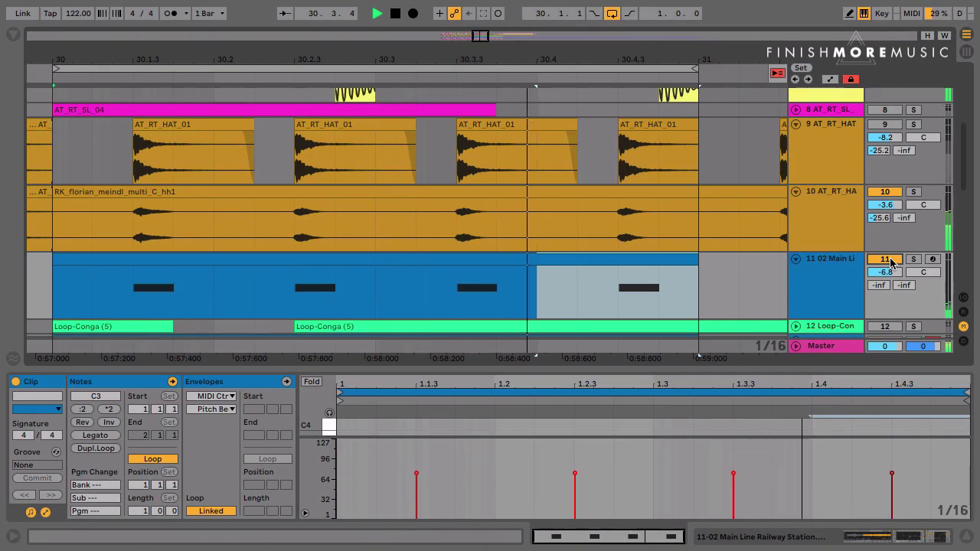
{"action": "key", "text": "space"}
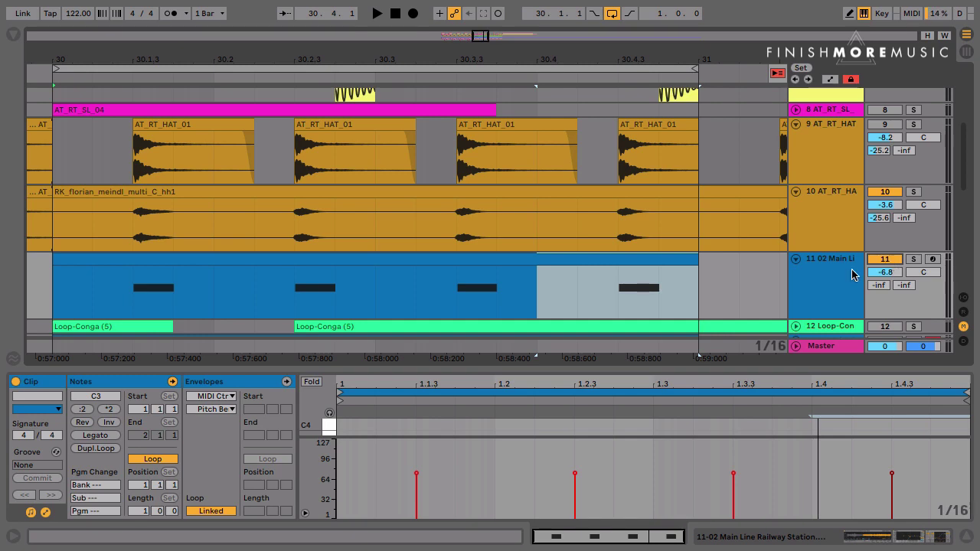
Step: Display the clip's Sample Start envelope for the 02 Main Line Railway Station sampler
{"action": "left_click_drag", "start_coordinate": [662, 367], "coordinate": [651, 249]}
{"action": "left_click", "coordinate": [637, 360]}
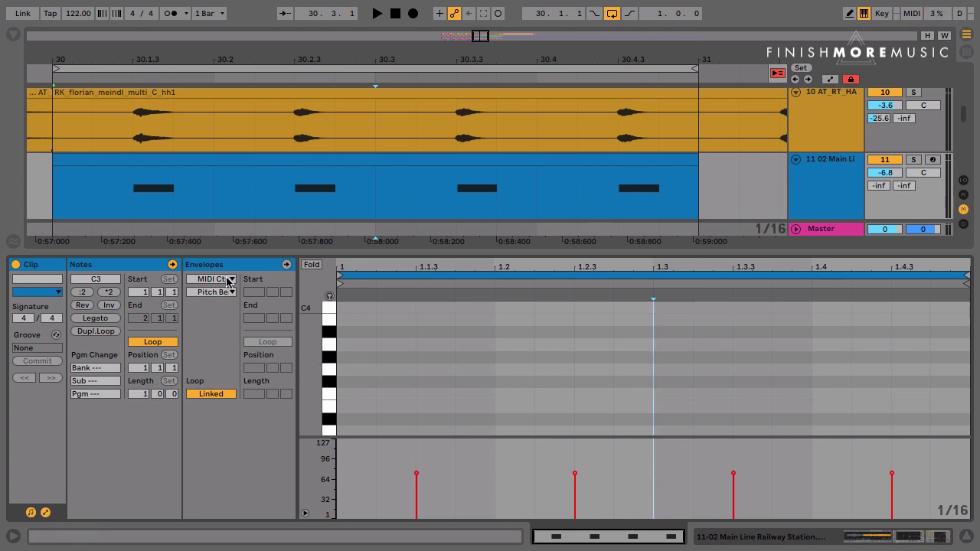
{"action": "left_click", "coordinate": [287, 264]}
{"action": "left_click", "coordinate": [213, 280]}
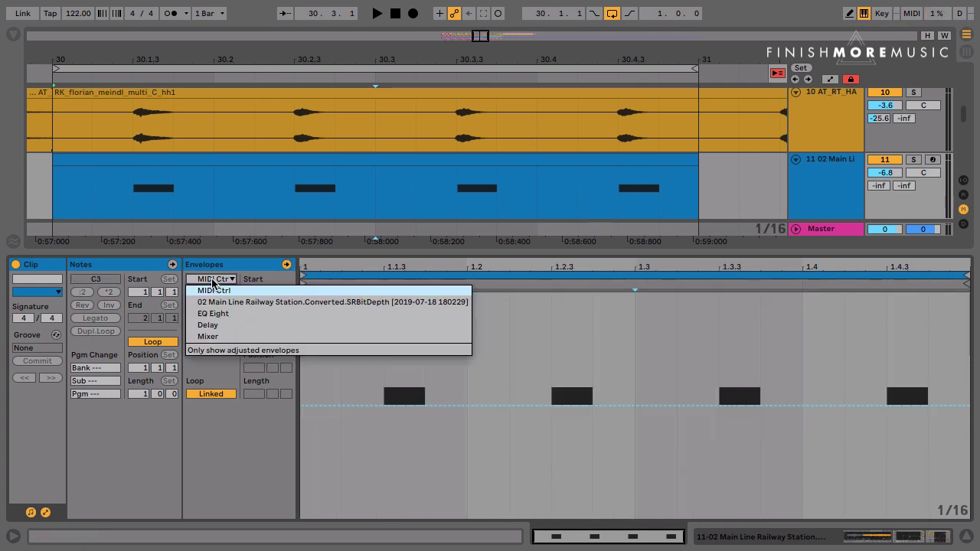
{"action": "left_click", "coordinate": [216, 302]}
{"action": "left_click", "coordinate": [216, 294]}
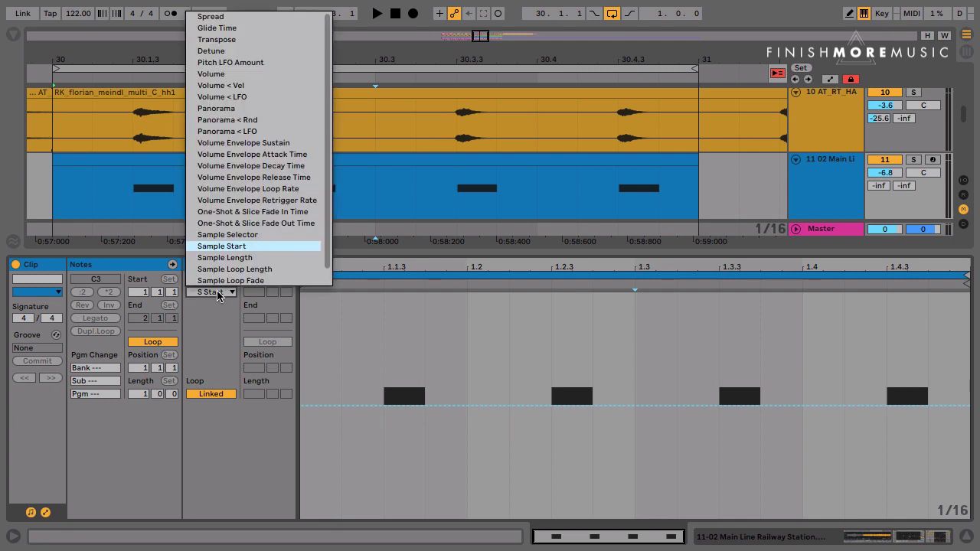
{"action": "left_click", "coordinate": [229, 247]}
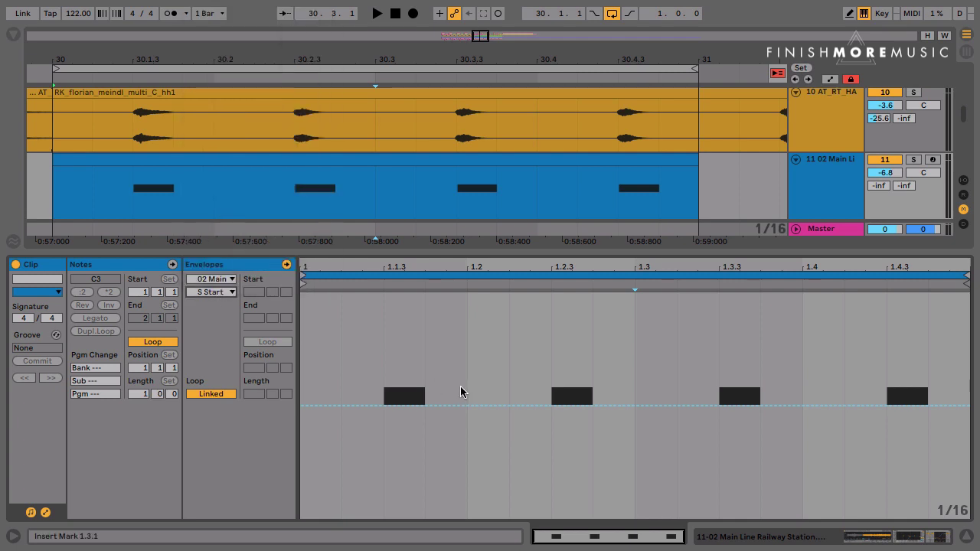
Step: Draw a raised Sample Start step over the second note at 1.2.3 while the loop plays
{"action": "key", "text": "b"}
{"action": "key", "text": "space"}
{"action": "left_click_drag", "start_coordinate": [573, 368], "coordinate": [574, 346]}
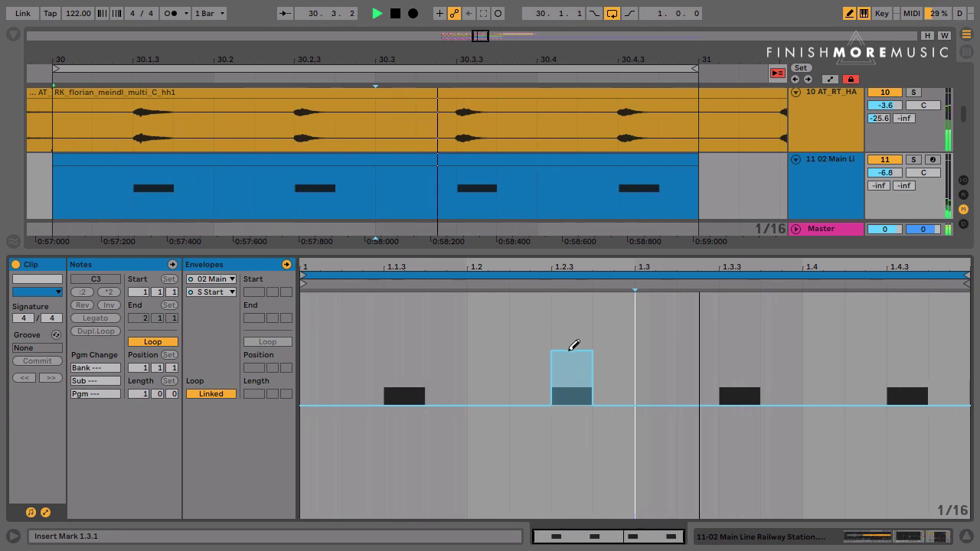
{"action": "key", "text": "space"}
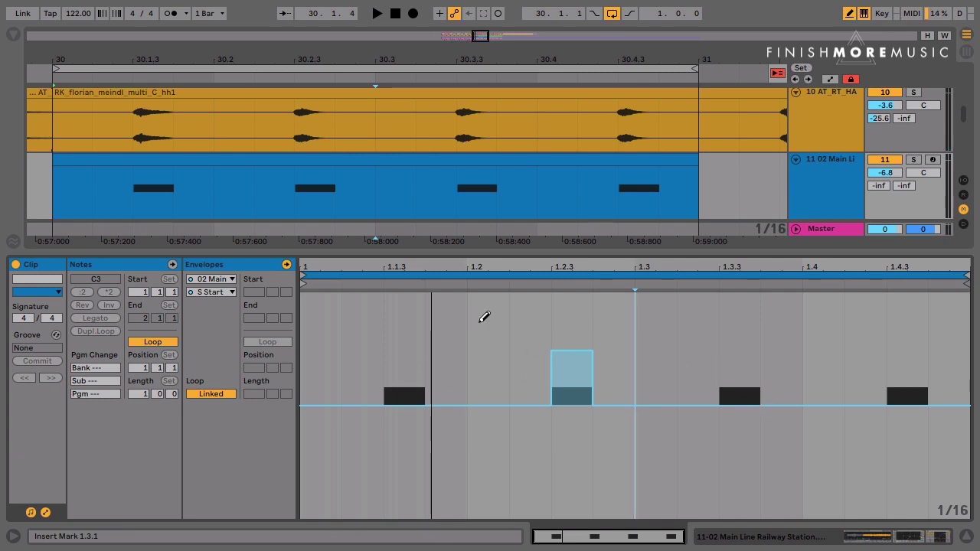
Step: Draw a Sample Start step over the fourth note at 1.4.3 and raise it to 16.7 %
{"action": "key", "text": "space"}
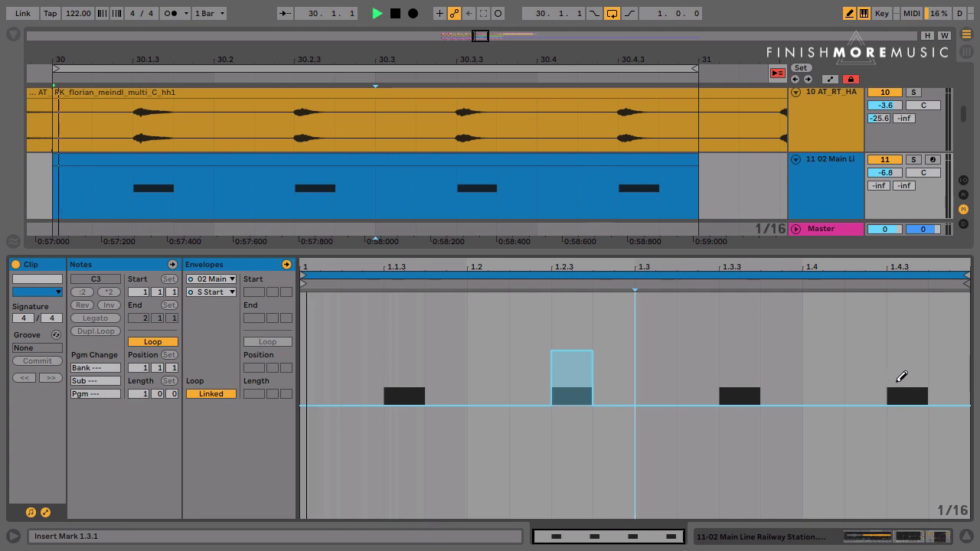
{"action": "left_click", "coordinate": [913, 375]}
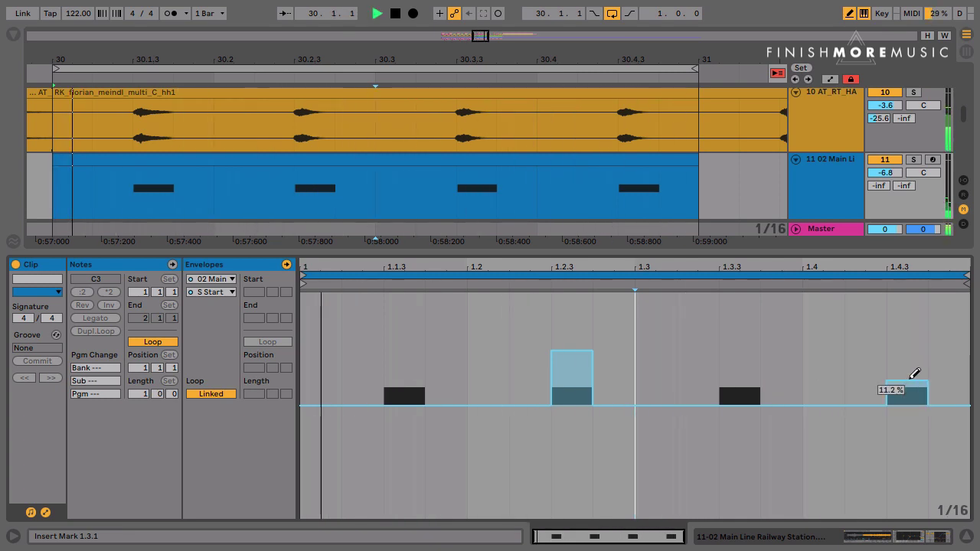
{"action": "left_click_drag", "start_coordinate": [914, 375], "coordinate": [911, 363]}
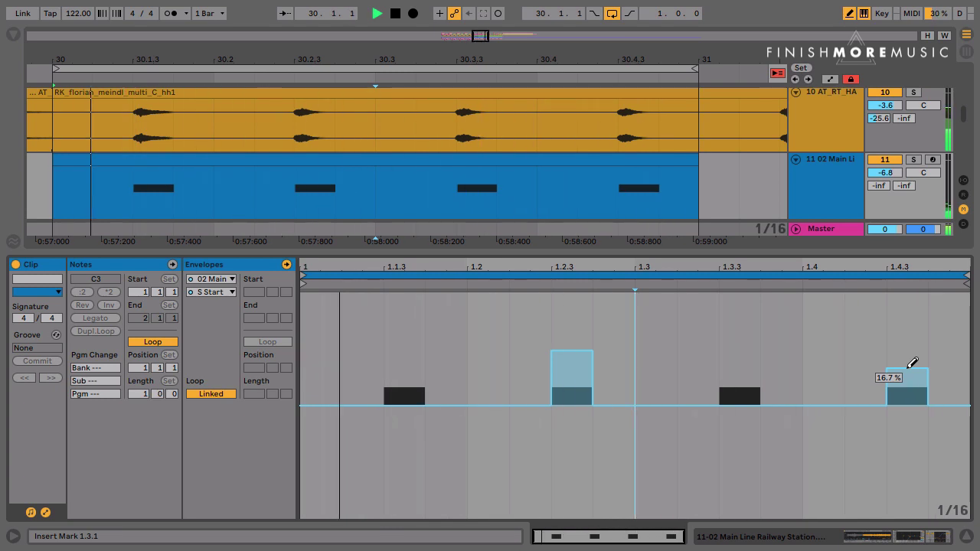
{"action": "key", "text": "space"}
{"action": "key", "text": "space"}
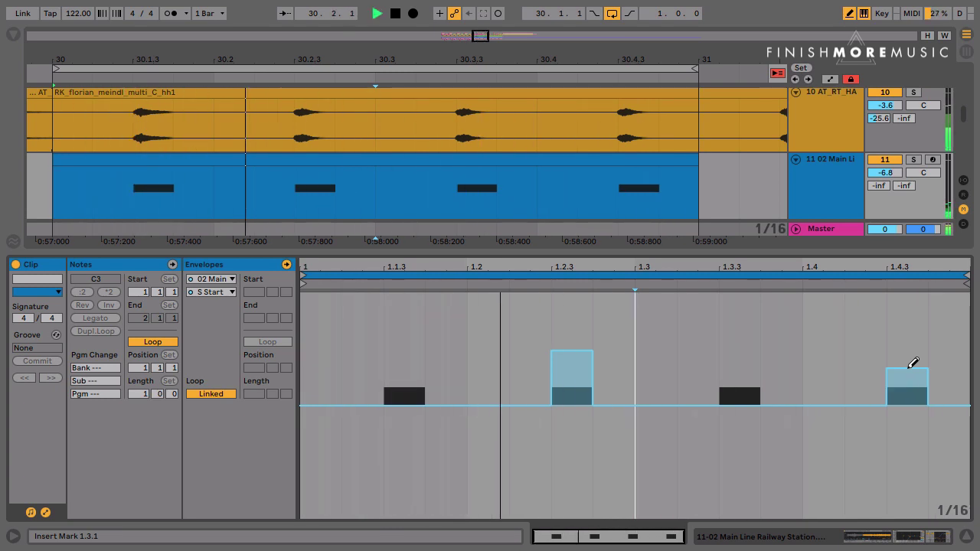
Step: Try a slightly higher Sample Start value on the fourth note, and restore the previous step
{"action": "left_click_drag", "start_coordinate": [913, 361], "coordinate": [913, 355]}
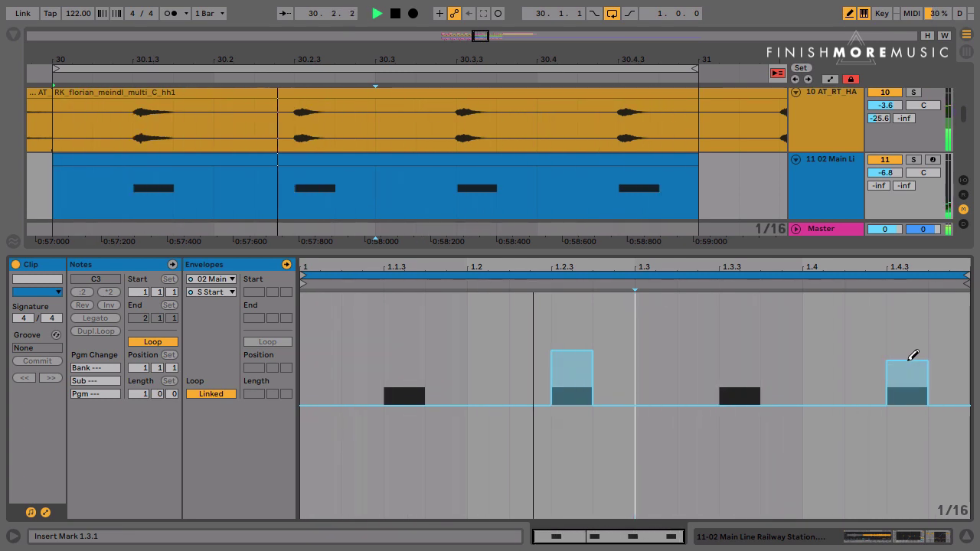
{"action": "key", "text": "ctrl+z"}
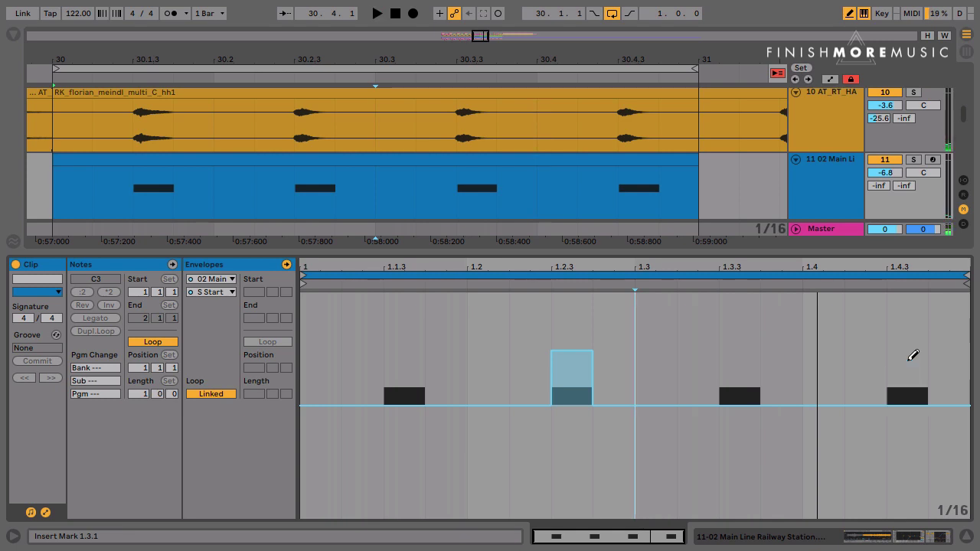
{"action": "key", "text": "ctrl+y"}
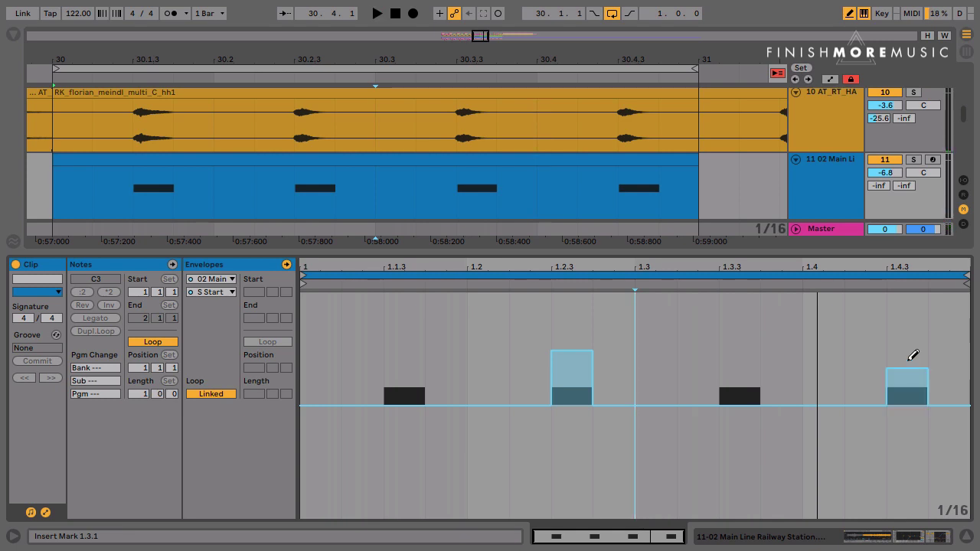
Step: Audition the automated groove with and without track 11, leaving the track active
{"action": "key", "text": "space"}
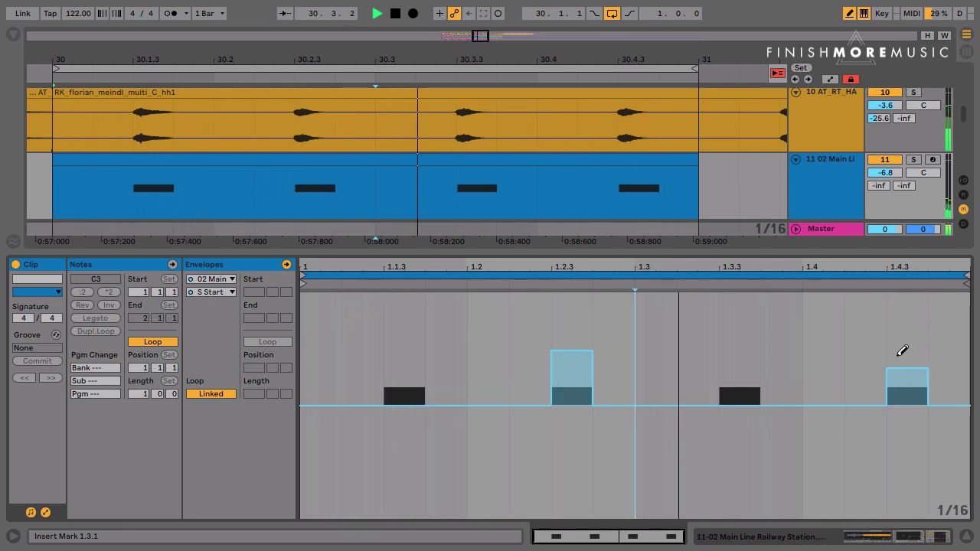
{"action": "key", "text": "space"}
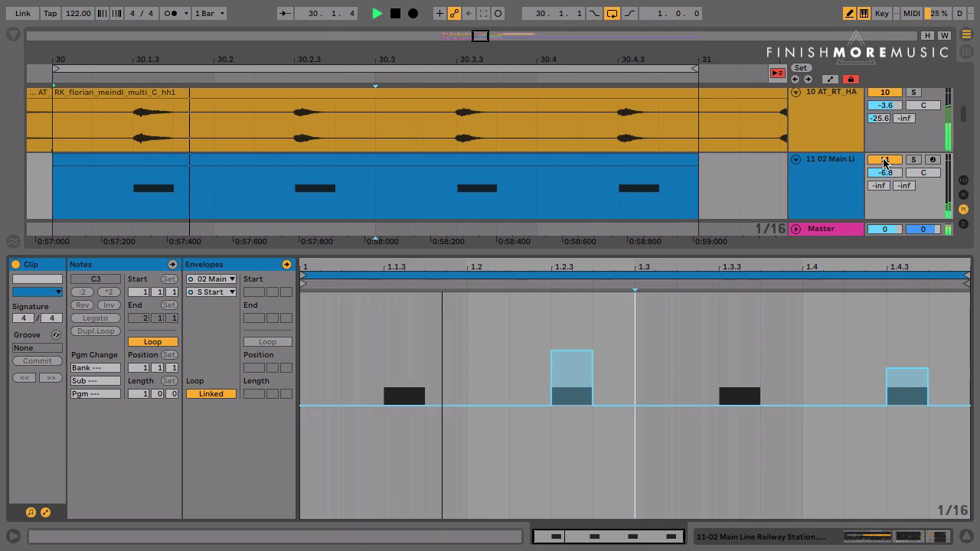
{"action": "left_click", "coordinate": [883, 162]}
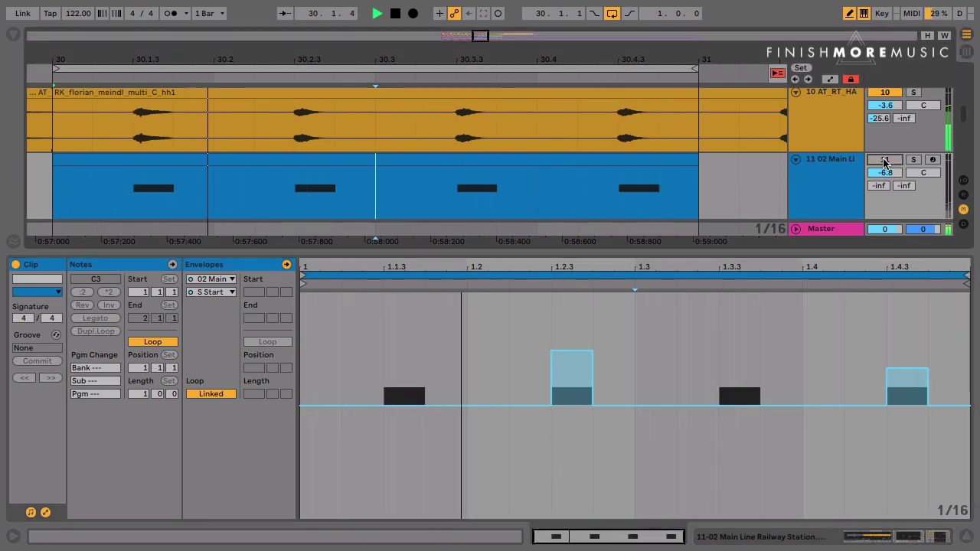
{"action": "key", "text": "space"}
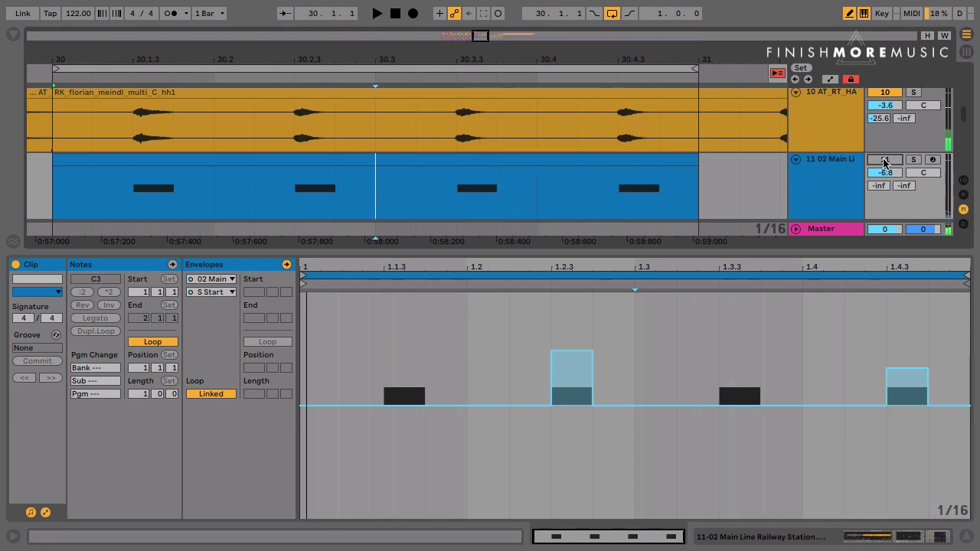
{"action": "left_click", "coordinate": [883, 162]}
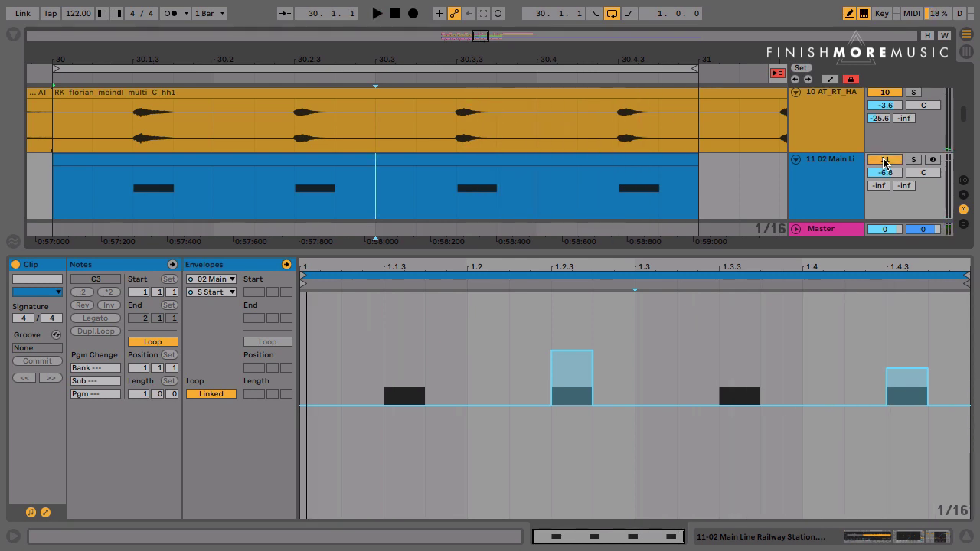
Step: Set track 11's volume to -9.8 dB and shrink the clip editor to reveal the lower tracks
{"action": "left_click_drag", "start_coordinate": [884, 172], "coordinate": [877, 179]}
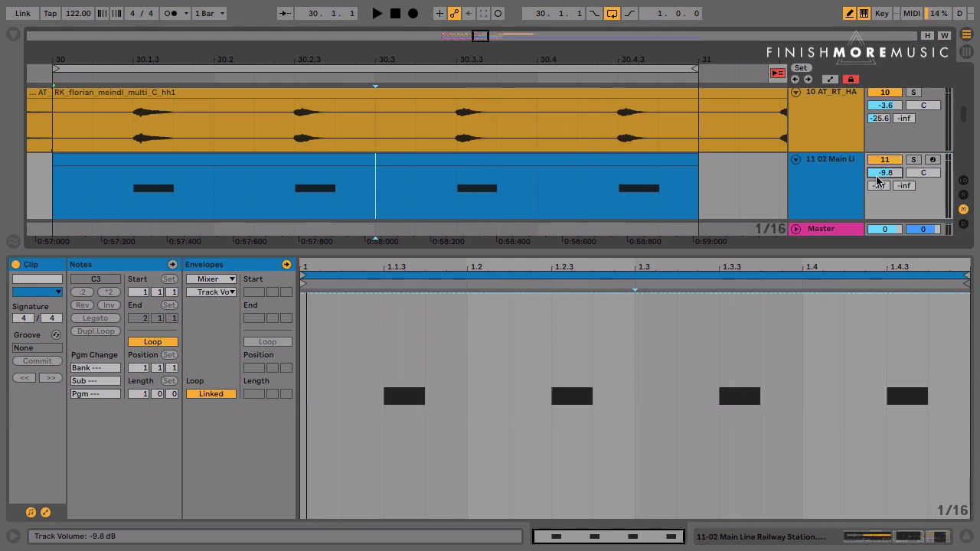
{"action": "left_click_drag", "start_coordinate": [802, 252], "coordinate": [802, 371]}
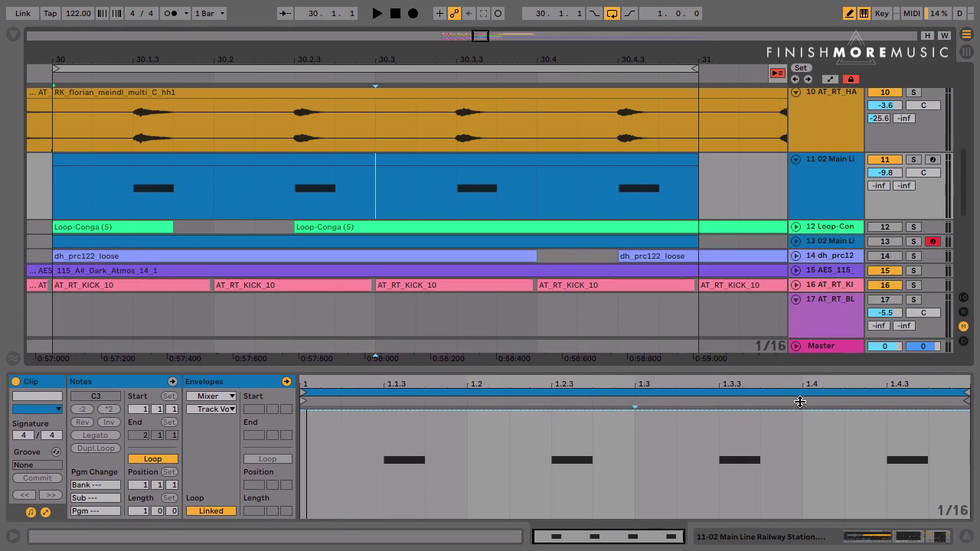
{"action": "left_click", "coordinate": [290, 161]}
Step: Play the loop and deactivate track 11 to hear the beat without the station groove
{"action": "key", "text": "space"}
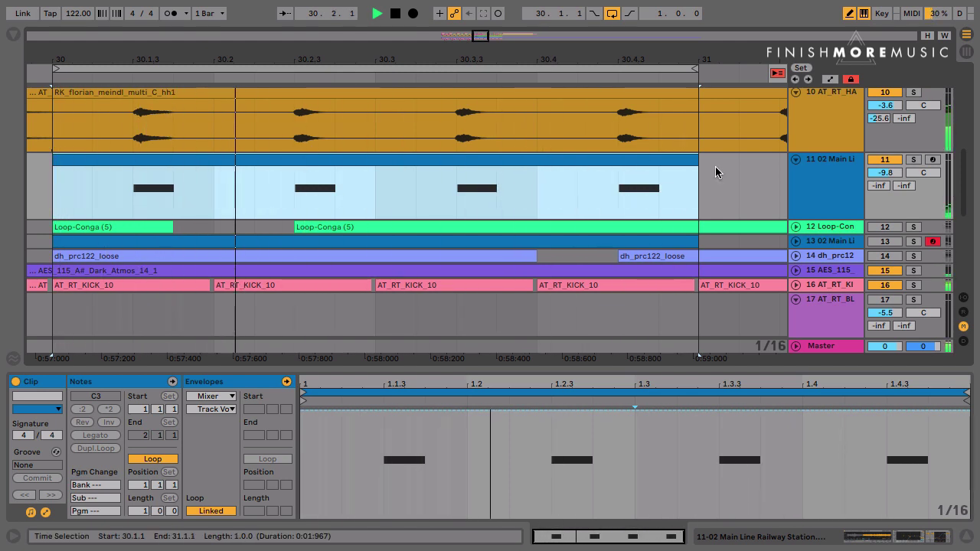
{"action": "left_click", "coordinate": [883, 161]}
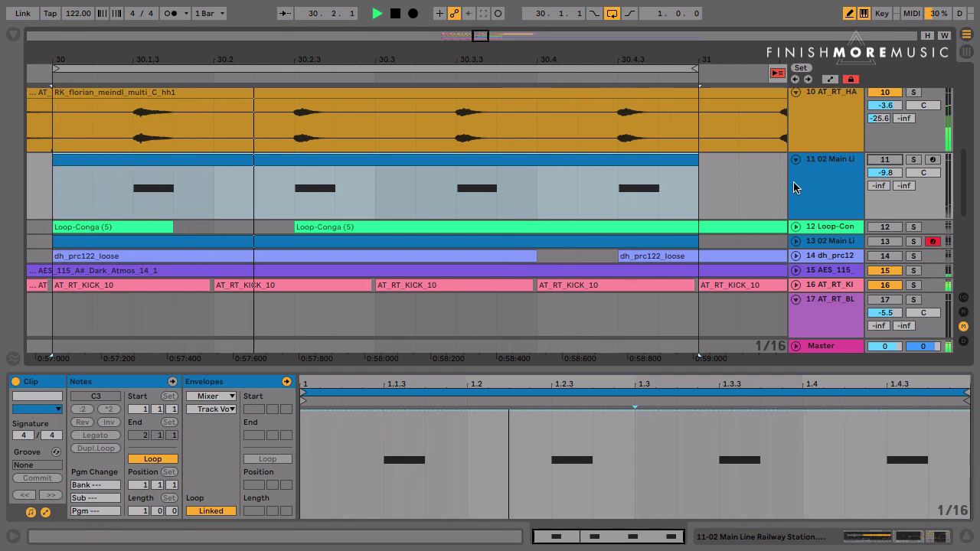
{"action": "key", "text": "space"}
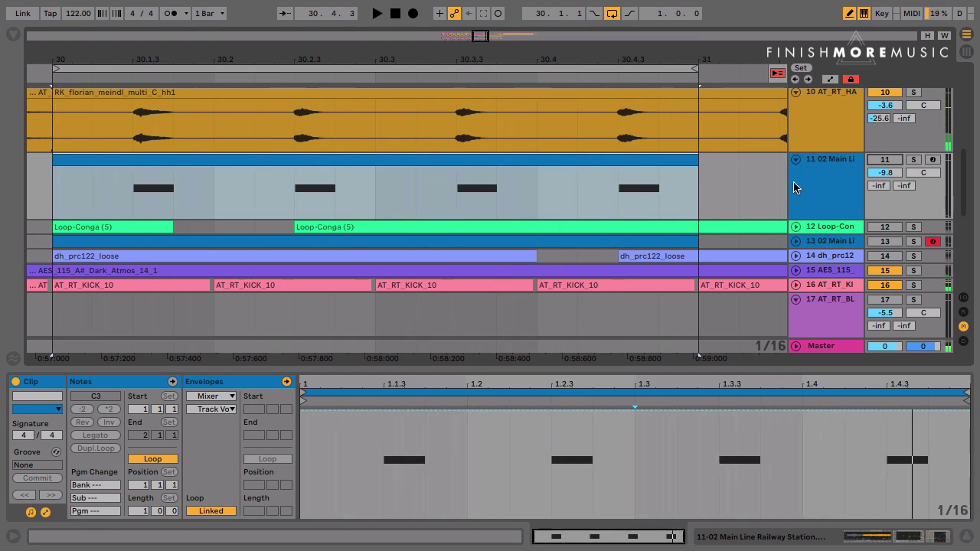